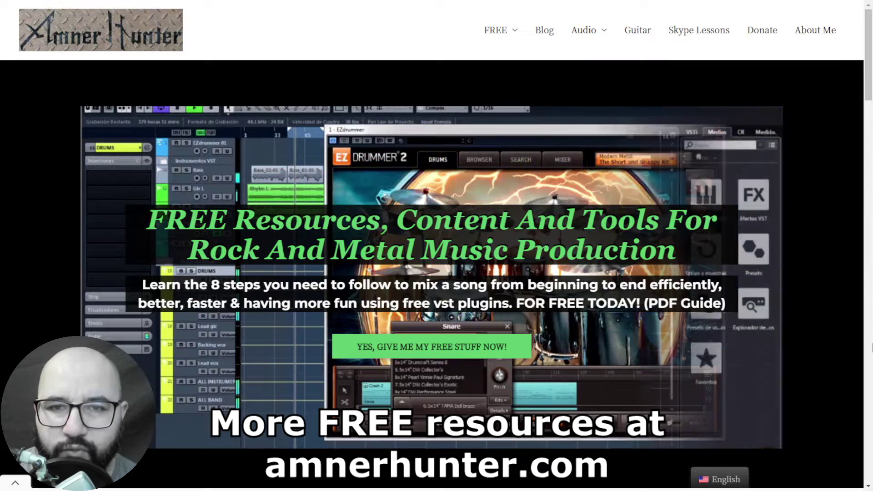
- Load 'Frightbox mix full' and rip it with voice, bass, other instruments and drums all ticked
{"action": "mouse_move", "coordinate": [496, 33]}
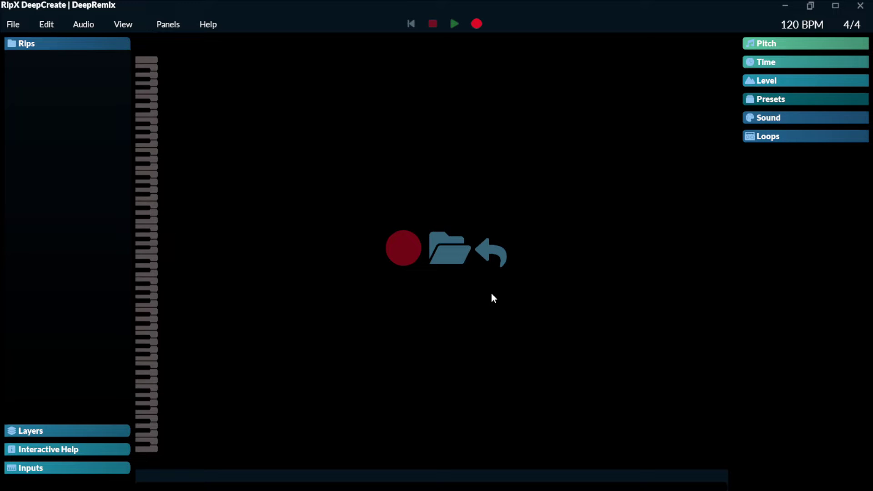
{"action": "left_click", "coordinate": [453, 249]}
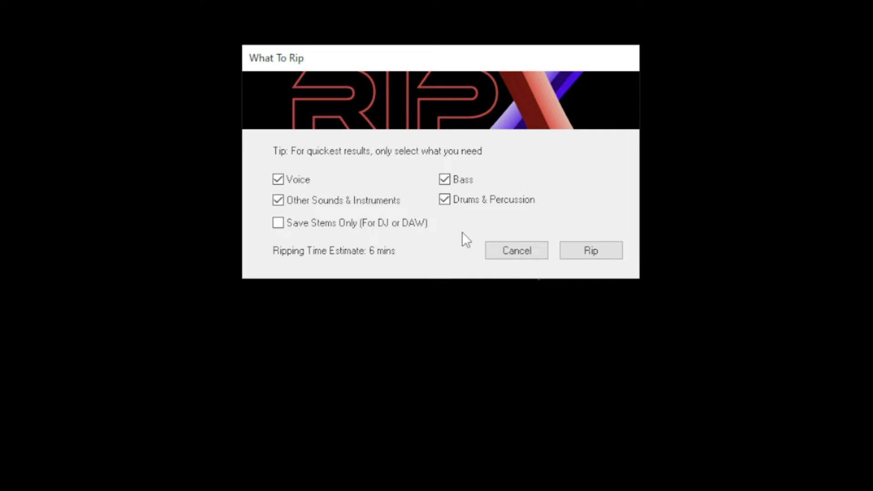
{"action": "left_click", "coordinate": [591, 255]}
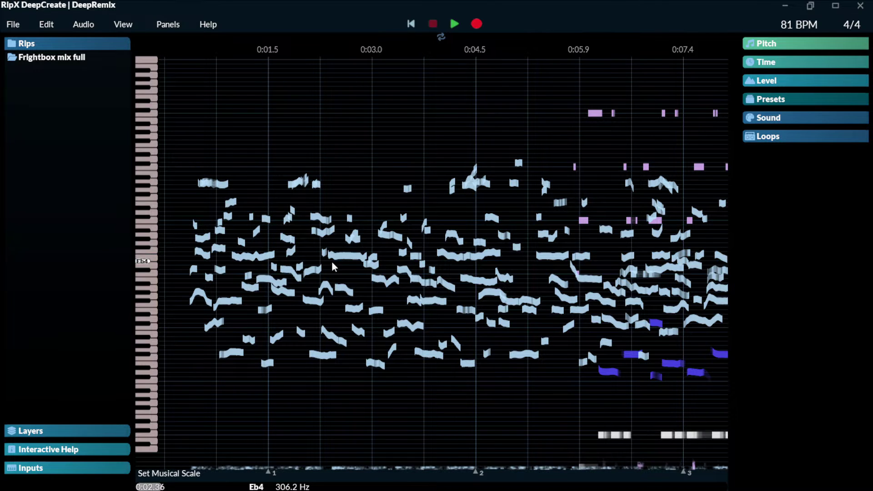
- Scroll across the ripped song's notes and select the white C2 note
{"action": "scroll", "coordinate": [308, 362], "scroll_direction": "right", "scroll_amount": 8}
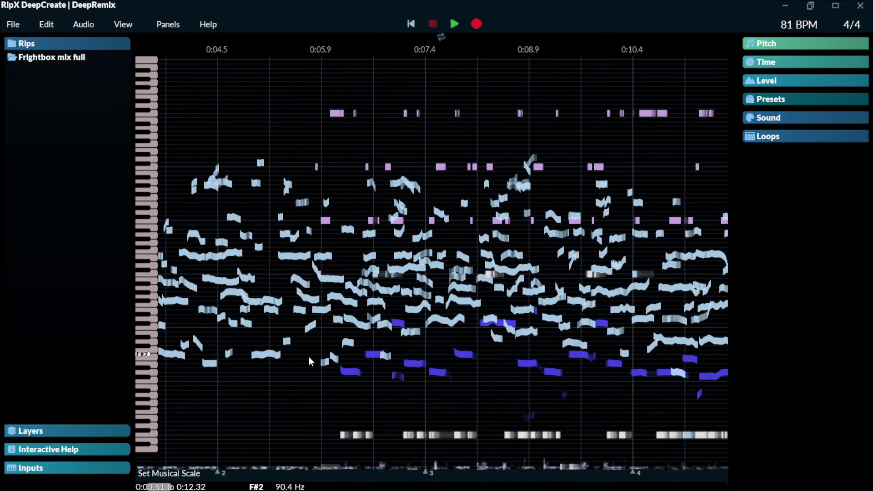
{"action": "scroll", "coordinate": [308, 357], "scroll_direction": "right", "scroll_amount": 4}
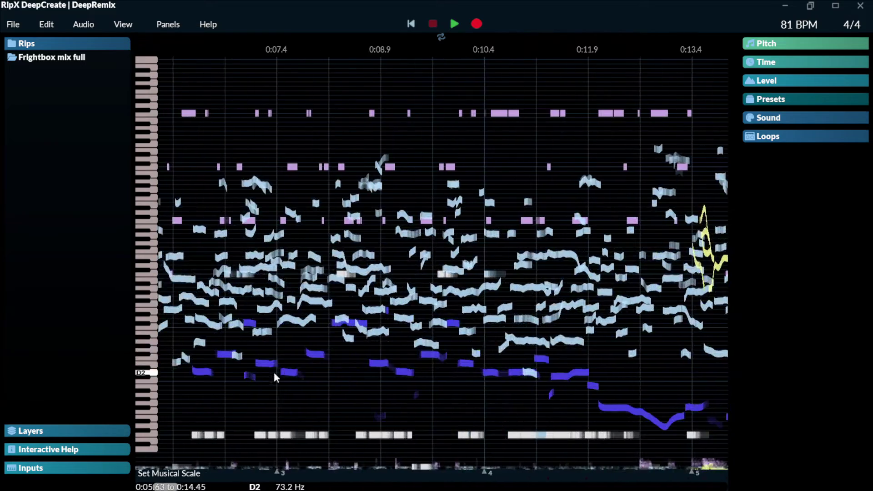
{"action": "scroll", "coordinate": [274, 372], "scroll_direction": "left", "scroll_amount": 8}
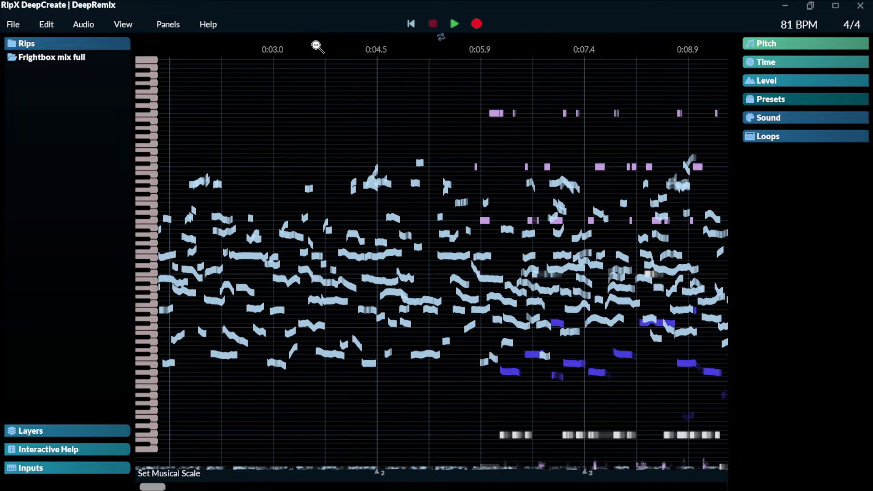
{"action": "scroll", "coordinate": [319, 46], "scroll_direction": "down", "scroll_amount": 5}
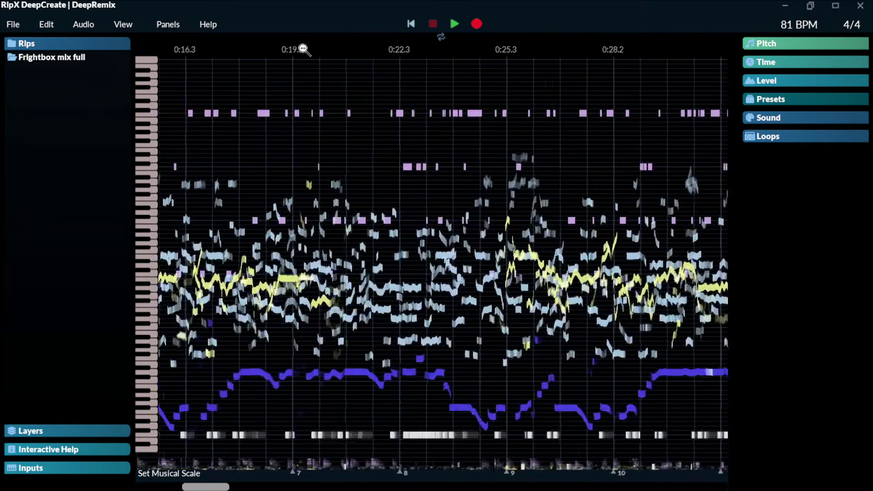
{"action": "scroll", "coordinate": [311, 50], "scroll_direction": "down", "scroll_amount": 10}
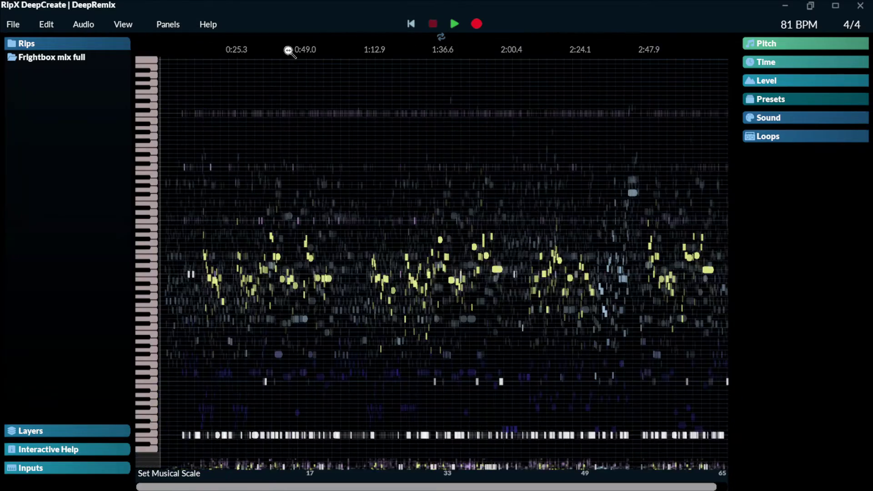
{"action": "scroll", "coordinate": [298, 50], "scroll_direction": "up", "scroll_amount": 5}
{"action": "scroll", "coordinate": [302, 52], "scroll_direction": "down", "scroll_amount": 3}
{"action": "scroll", "coordinate": [288, 52], "scroll_direction": "up", "scroll_amount": 3}
{"action": "scroll", "coordinate": [278, 54], "scroll_direction": "down", "scroll_amount": 5}
{"action": "scroll", "coordinate": [273, 53], "scroll_direction": "down", "scroll_amount": 1}
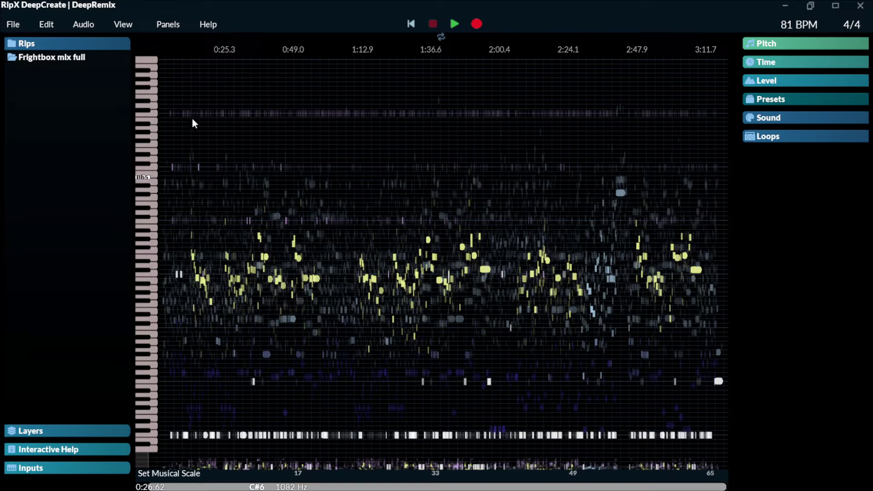
{"action": "left_click", "coordinate": [718, 382]}
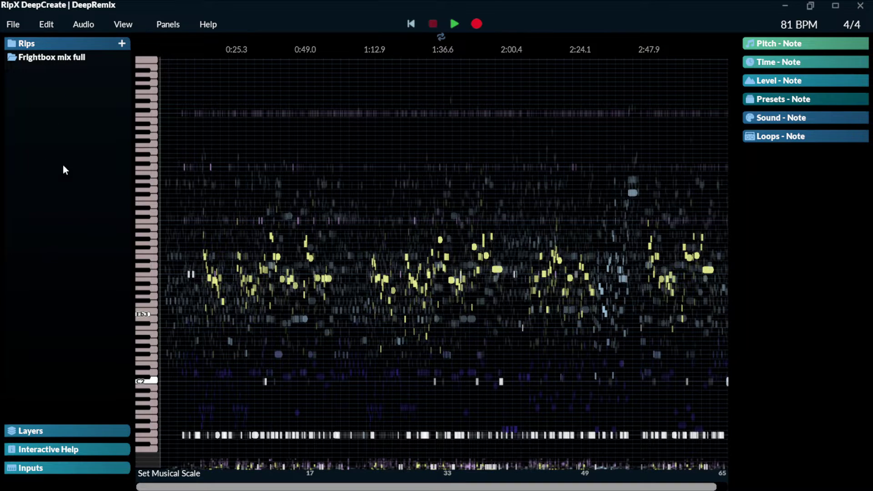
- Expand the Layers list, play the ripped song, and zoom in on the early section
{"action": "left_click", "coordinate": [64, 431]}
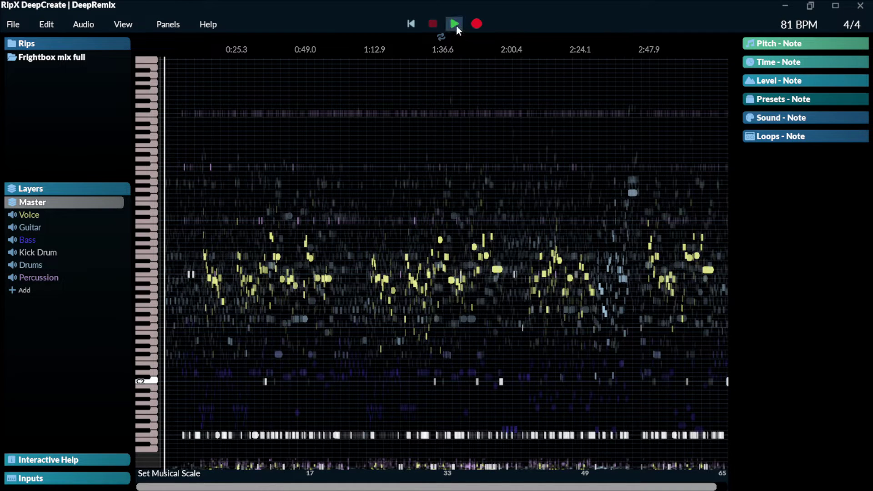
{"action": "left_click", "coordinate": [455, 24]}
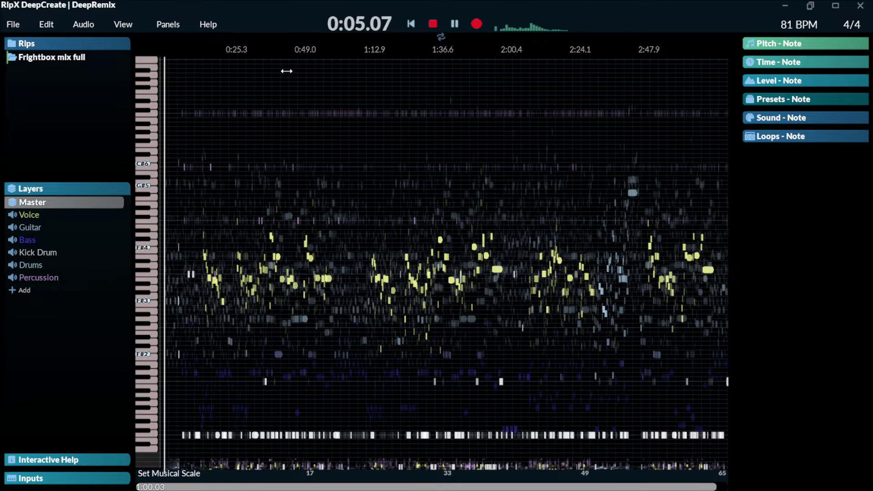
{"action": "left_click_drag", "start_coordinate": [279, 49], "coordinate": [456, 54]}
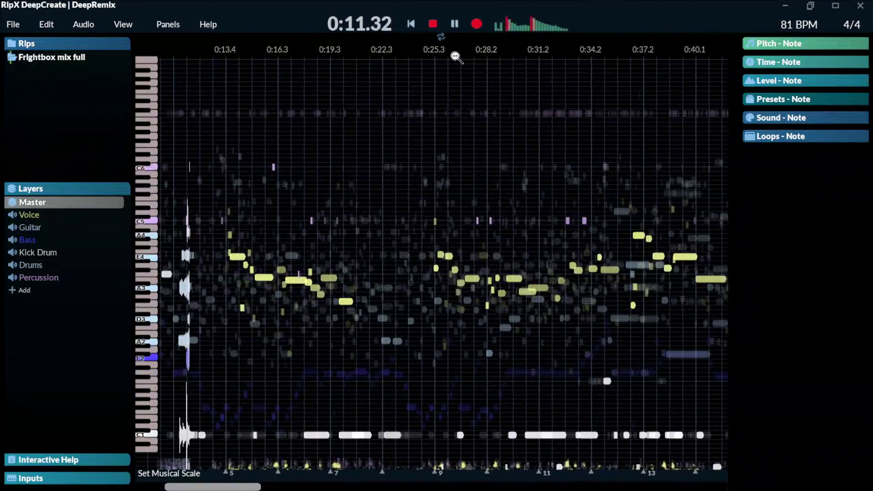
{"action": "mouse_move", "coordinate": [74, 236]}
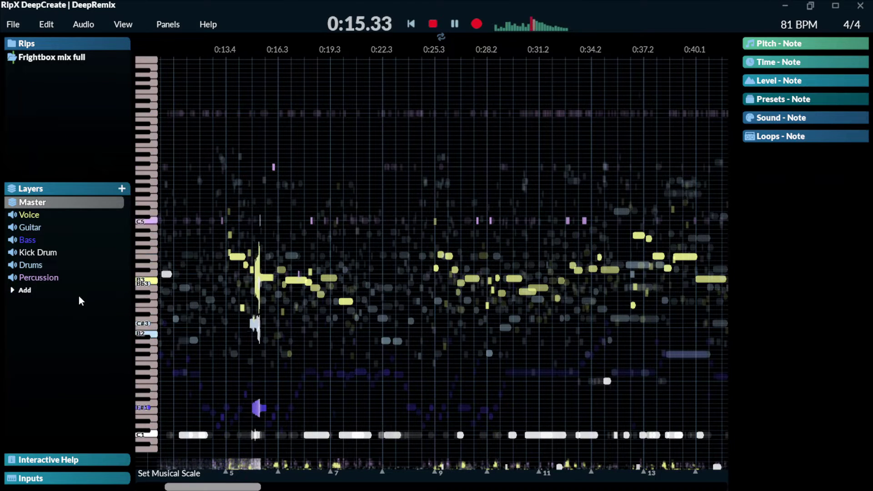
{"action": "mouse_move", "coordinate": [105, 217]}
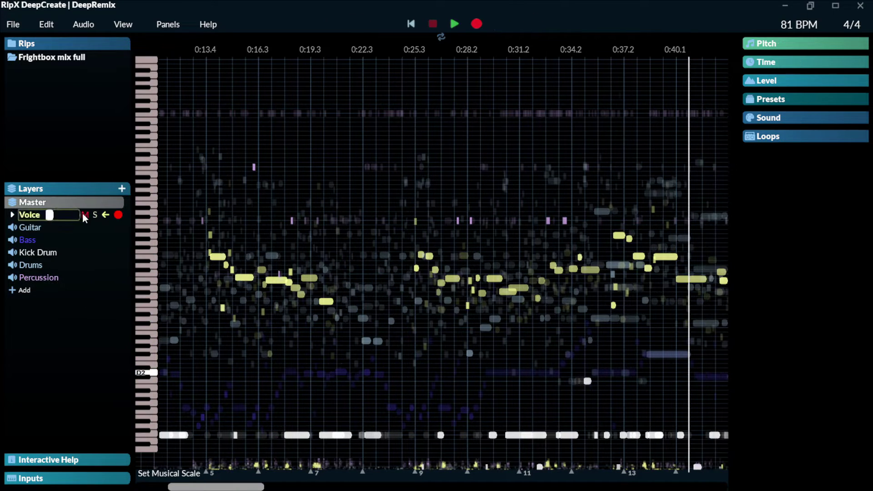
- Toggle the Voice mute, then view the Voice and Guitar notes zoomed to about 0:17–0:23
{"action": "left_click", "coordinate": [85, 215]}
{"action": "left_click", "coordinate": [86, 216]}
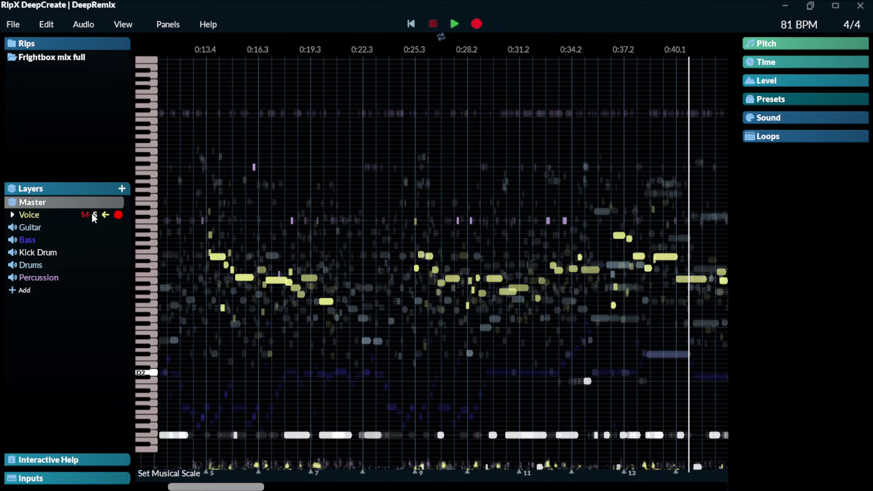
{"action": "left_click", "coordinate": [94, 217]}
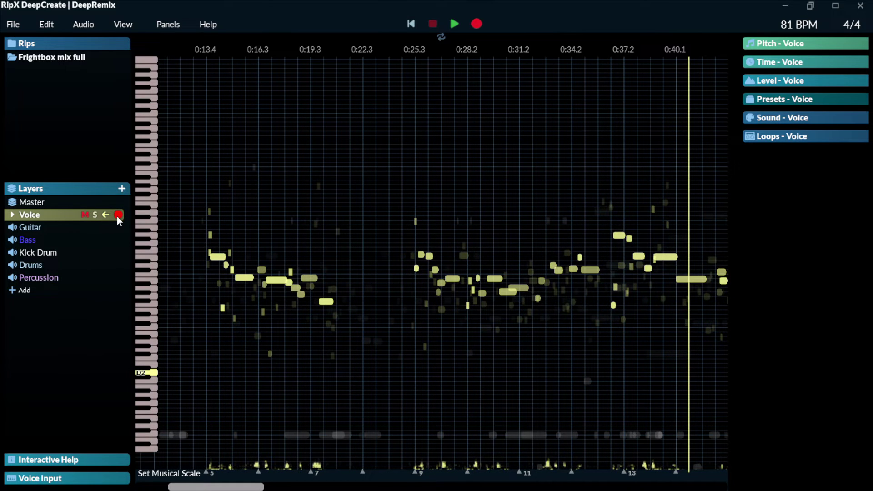
{"action": "left_click", "coordinate": [65, 226]}
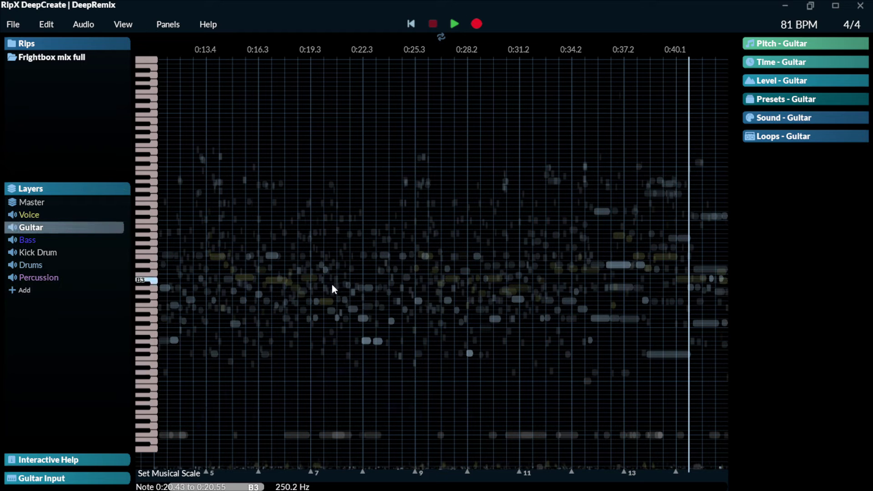
{"action": "left_click_drag", "start_coordinate": [285, 50], "coordinate": [399, 46]}
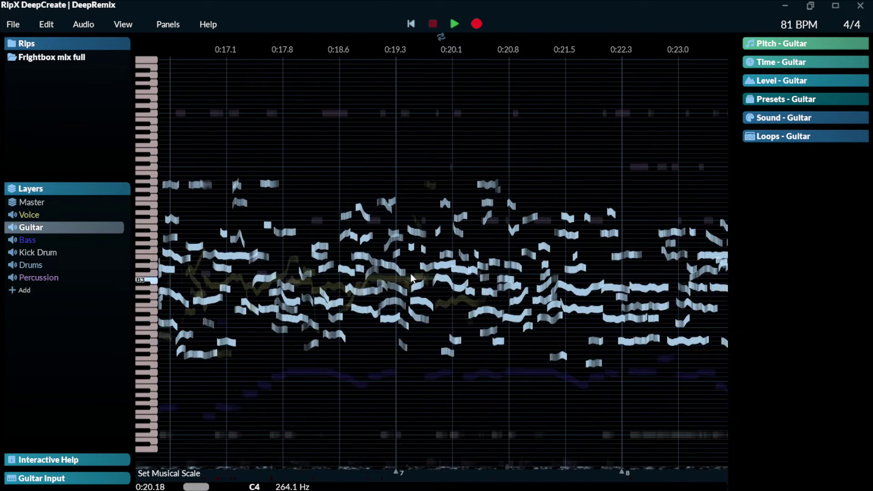
- Step through Bass, Kick Drum and Percussion, split a C5 percussion note, then return to Master
{"action": "left_click", "coordinate": [72, 243]}
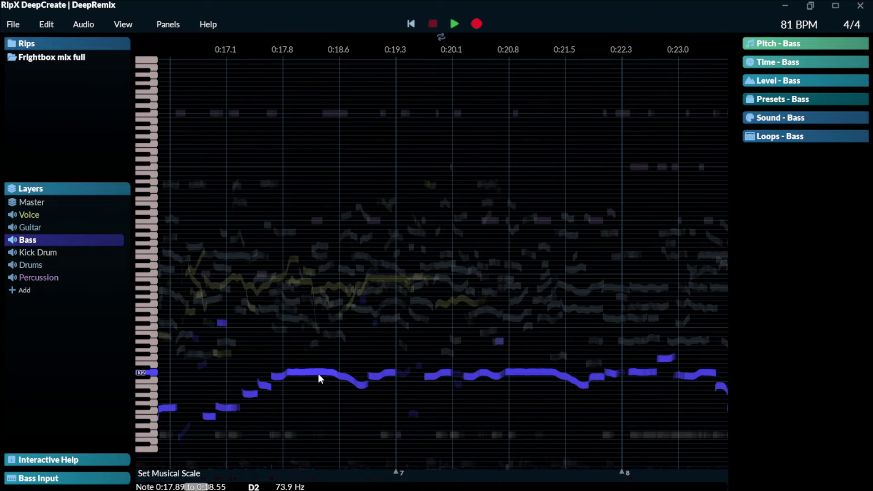
{"action": "left_click", "coordinate": [71, 252]}
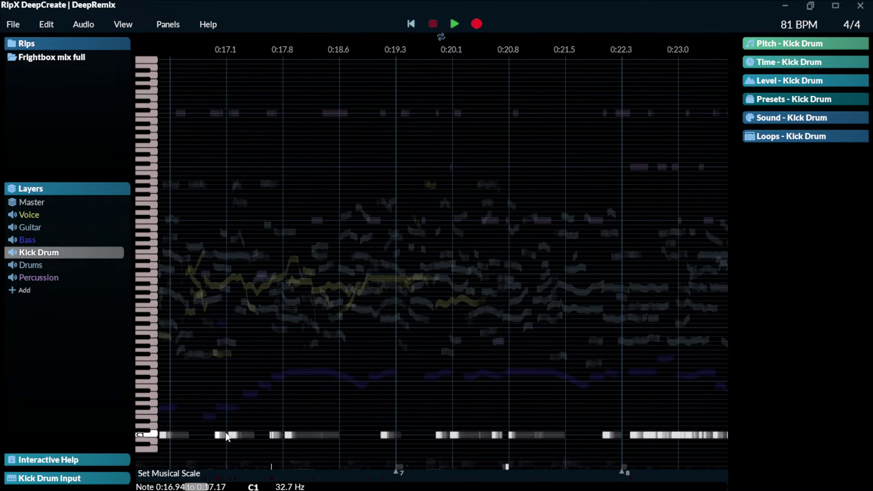
{"action": "left_click", "coordinate": [72, 279]}
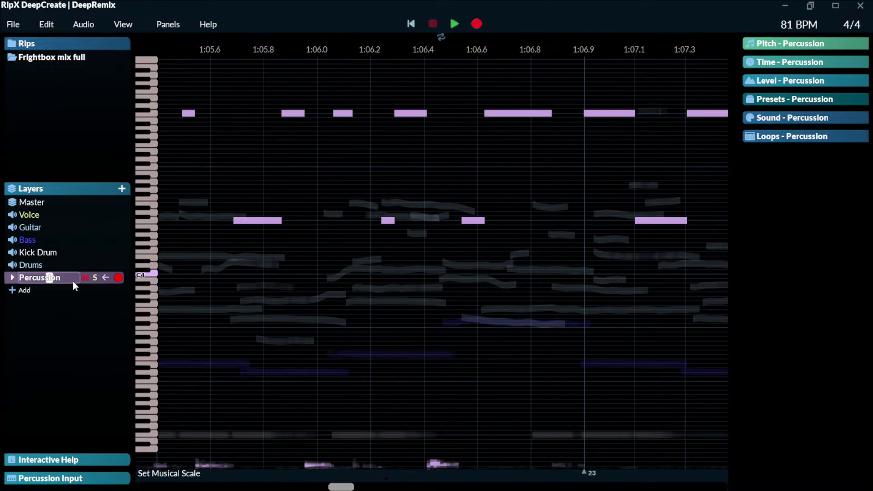
{"action": "left_click", "coordinate": [245, 221]}
{"action": "left_click", "coordinate": [263, 220]}
{"action": "left_click", "coordinate": [264, 221]}
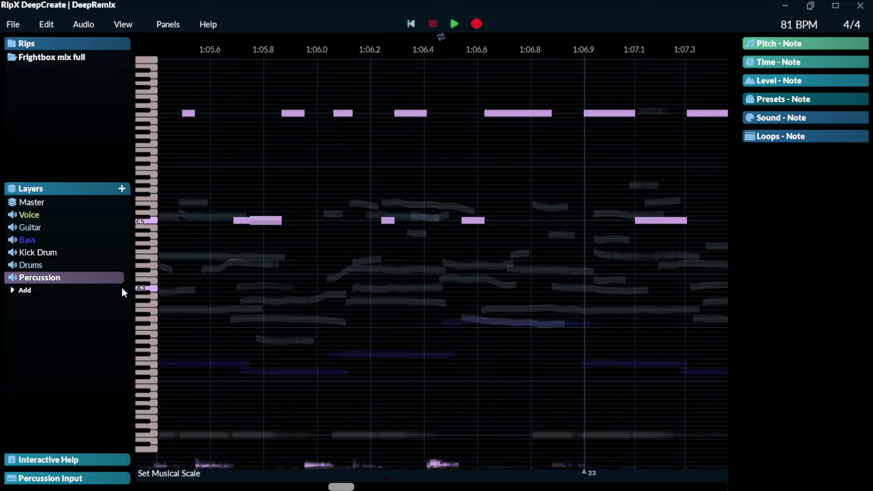
{"action": "left_click", "coordinate": [80, 201]}
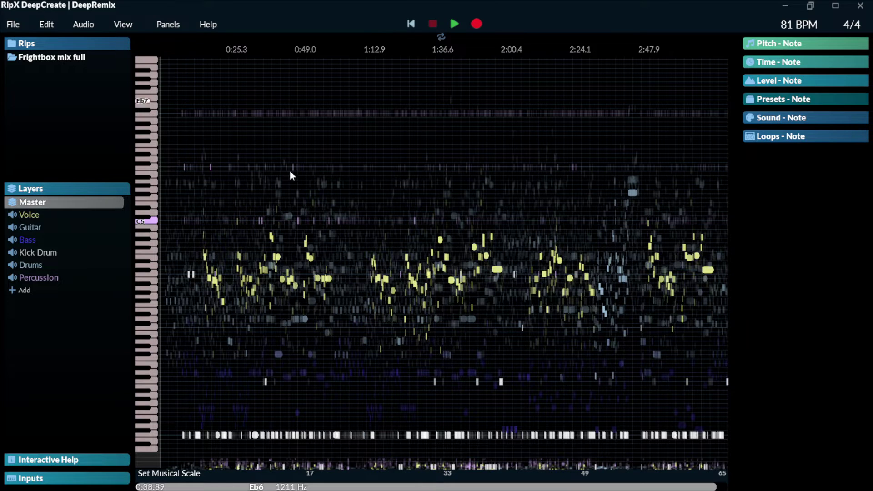
- Zoom in on the Voice melody and show the notes as wavy pitch curves
{"action": "left_click_drag", "start_coordinate": [328, 48], "coordinate": [514, 63]}
{"action": "left_click", "coordinate": [122, 24]}
{"action": "left_click", "coordinate": [185, 206]}
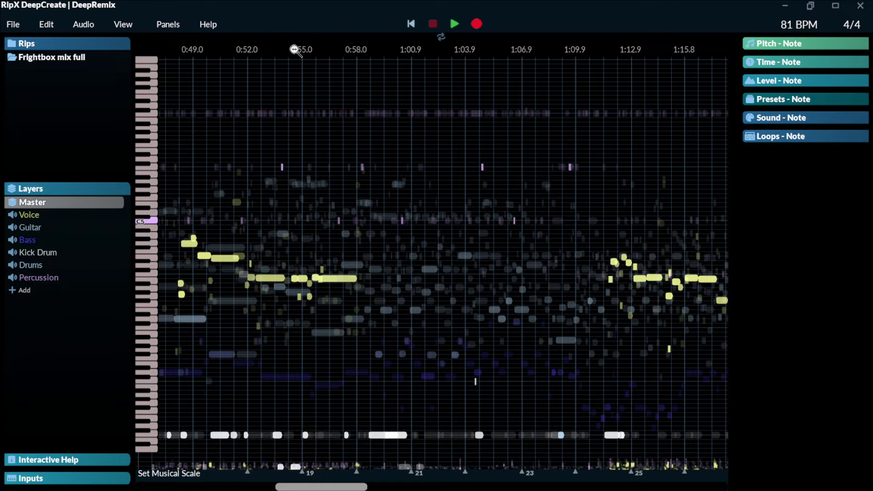
{"action": "left_click_drag", "start_coordinate": [311, 55], "coordinate": [415, 55]}
{"action": "left_click", "coordinate": [122, 24]}
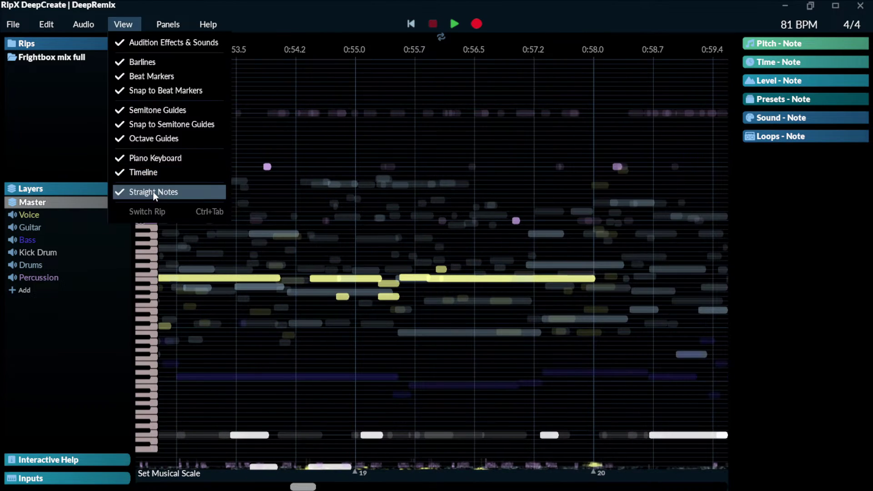
{"action": "left_click", "coordinate": [153, 192]}
- Switch notes back to straight bars, fit the whole song with Ctrl+0, and play it
{"action": "left_click", "coordinate": [131, 26]}
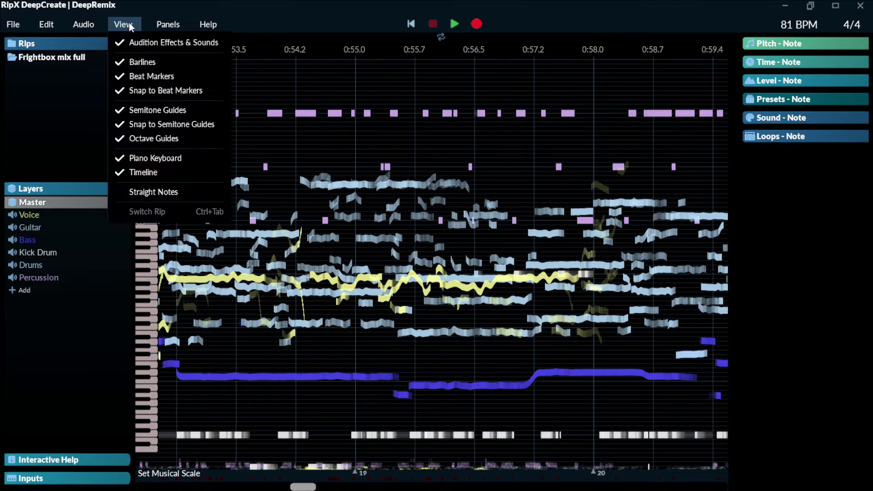
{"action": "left_click", "coordinate": [157, 192]}
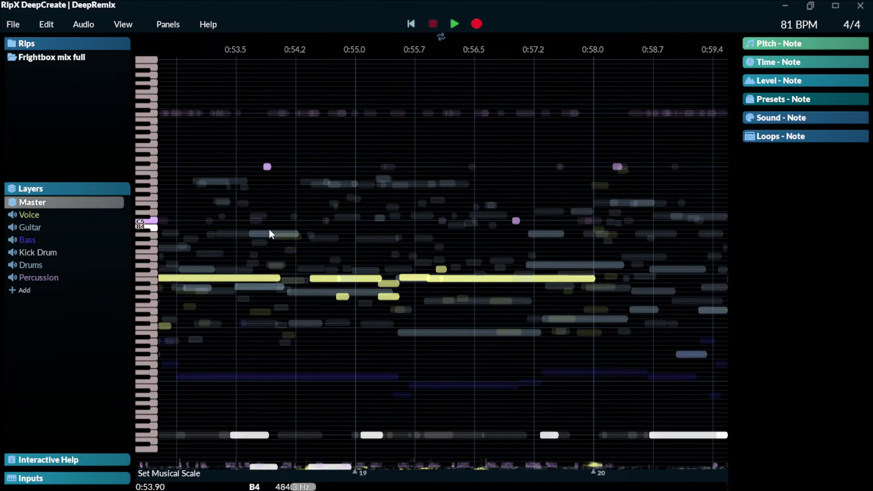
{"action": "key", "text": "ctrl+0"}
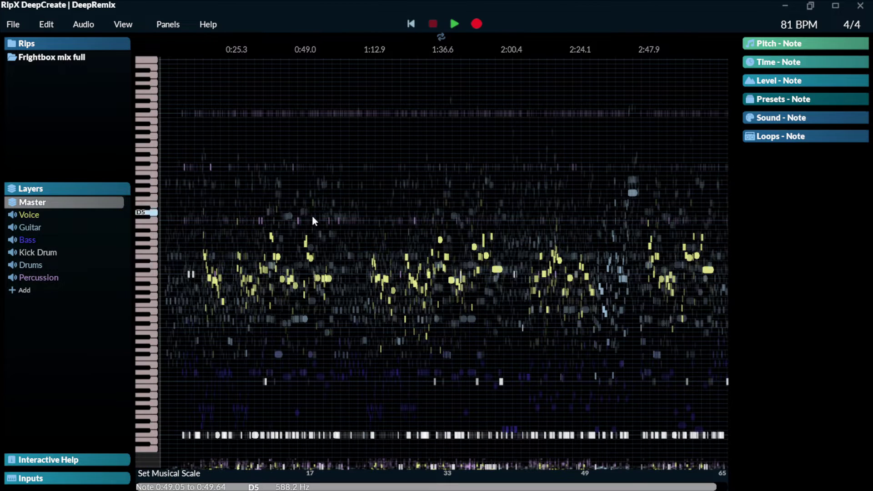
{"action": "left_click", "coordinate": [455, 23]}
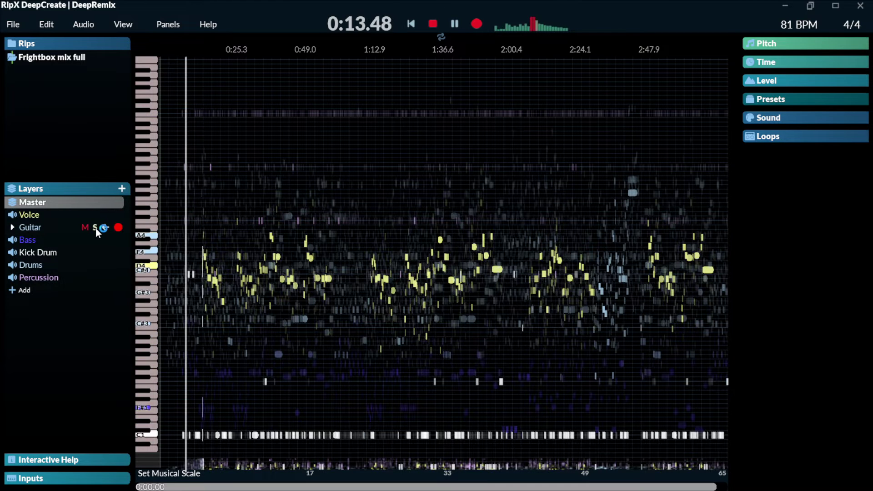
- Solo Guitar, Bass, Kick Drum, Drums and Percussion one at a time, then clear all solos
{"action": "left_click", "coordinate": [96, 228]}
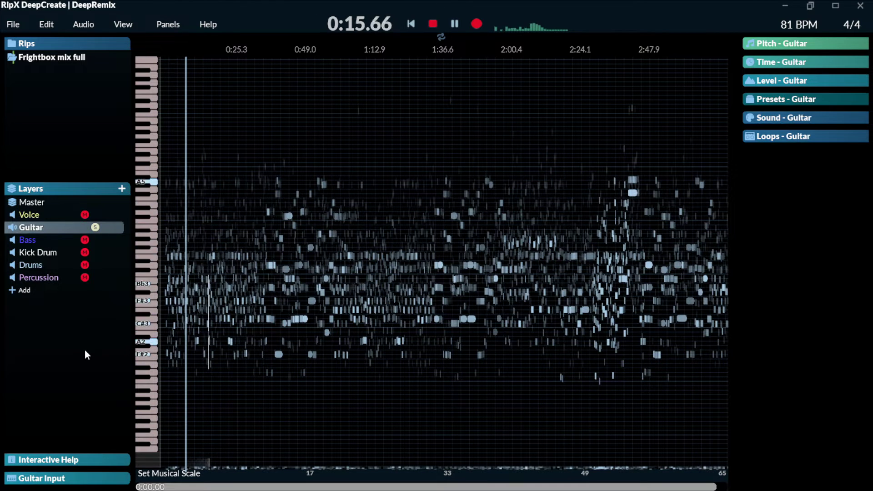
{"action": "left_click", "coordinate": [95, 227]}
{"action": "left_click", "coordinate": [96, 239]}
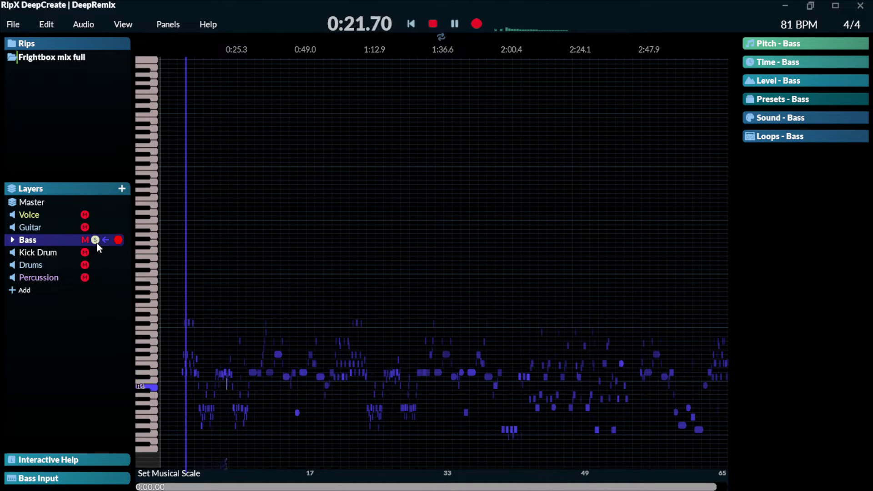
{"action": "left_click", "coordinate": [95, 240]}
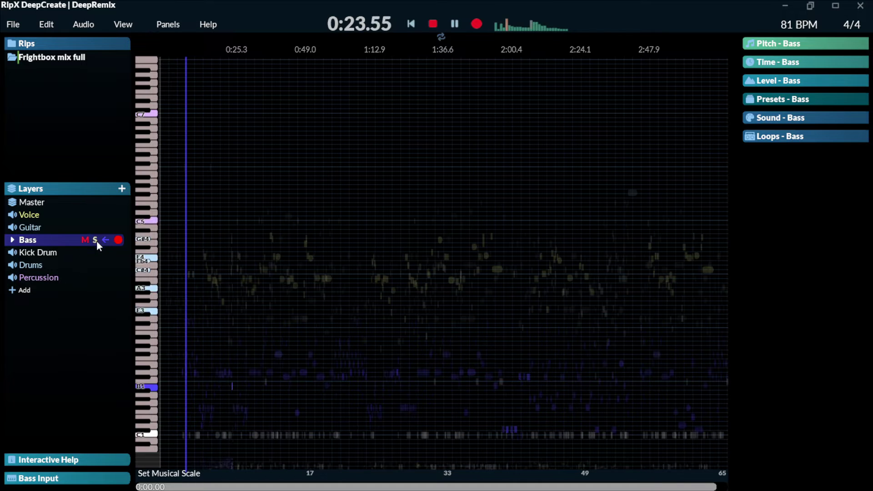
{"action": "left_click", "coordinate": [95, 252]}
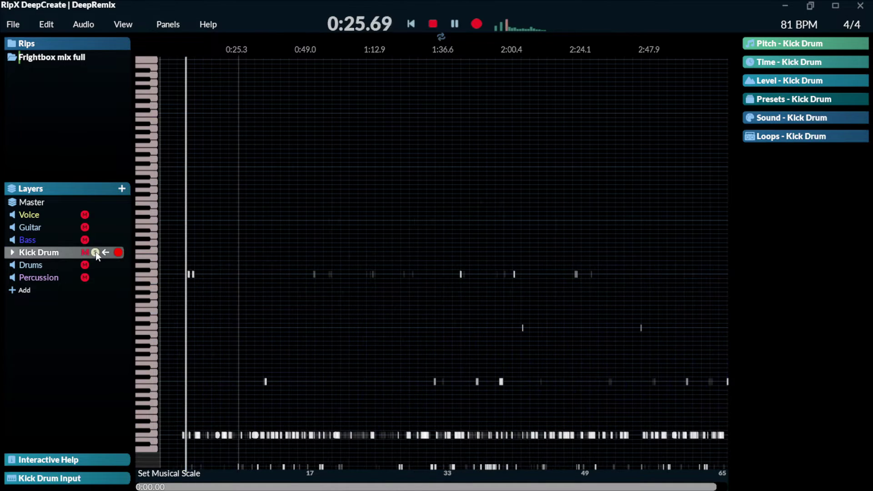
{"action": "left_click", "coordinate": [96, 252]}
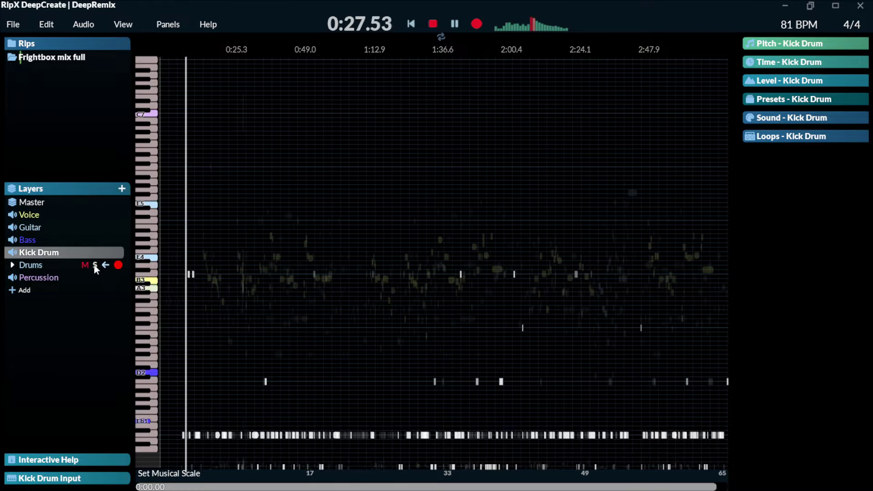
{"action": "left_click", "coordinate": [95, 265]}
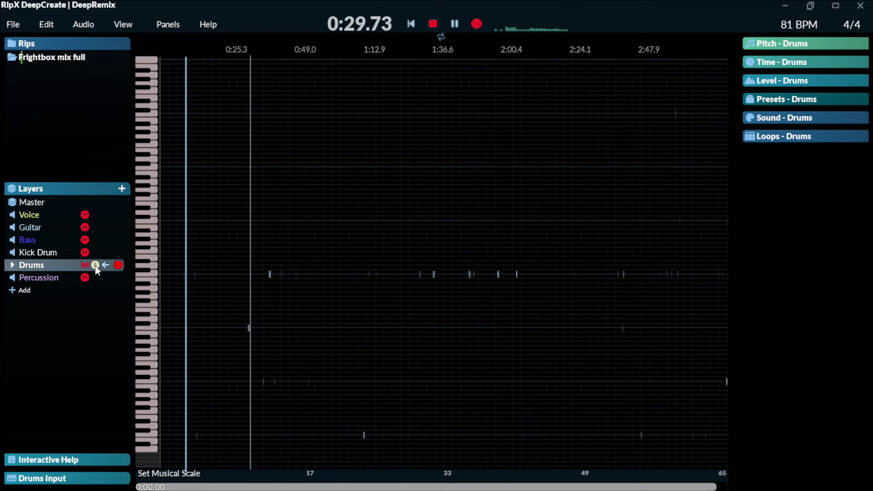
{"action": "left_click", "coordinate": [95, 265]}
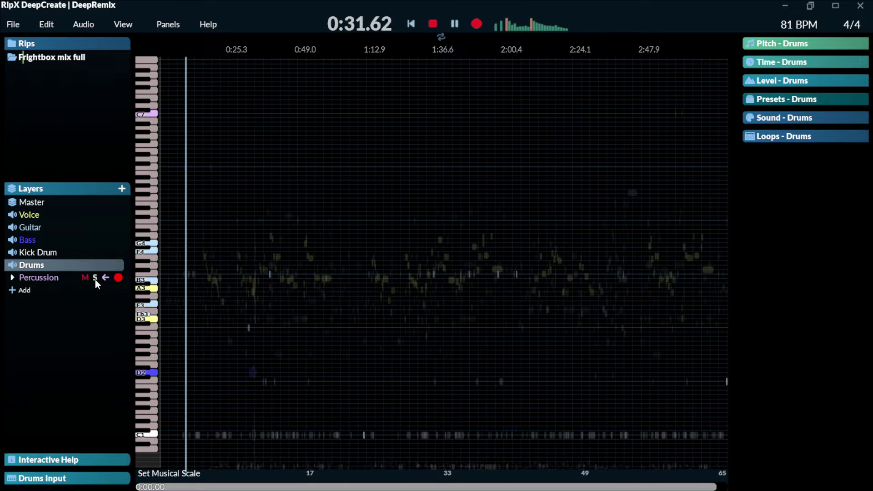
{"action": "left_click", "coordinate": [95, 279]}
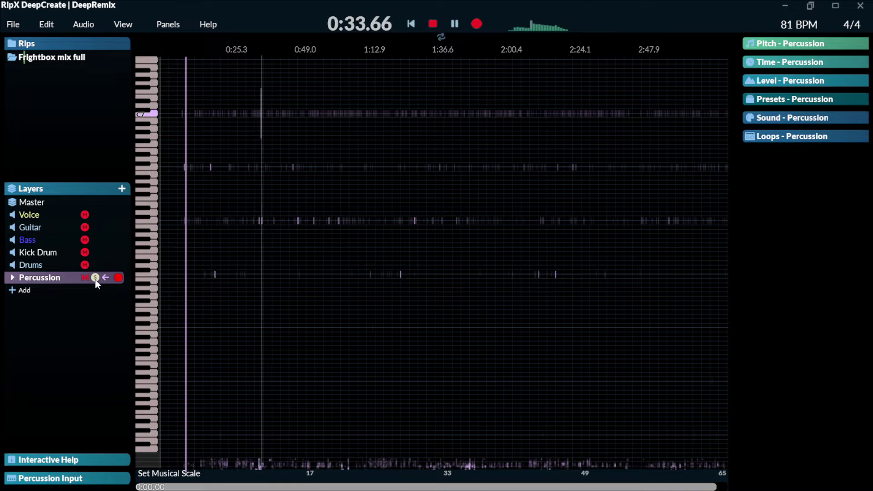
{"action": "left_click", "coordinate": [96, 265]}
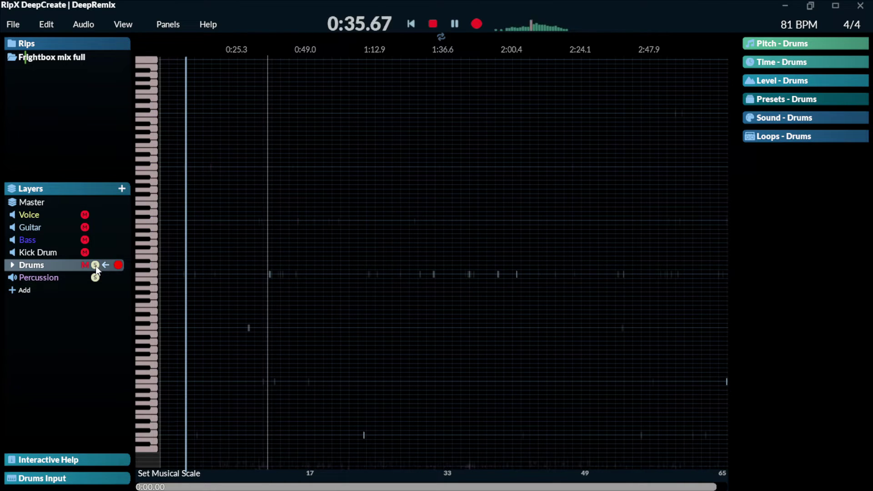
{"action": "left_click", "coordinate": [96, 277]}
{"action": "left_click", "coordinate": [96, 277]}
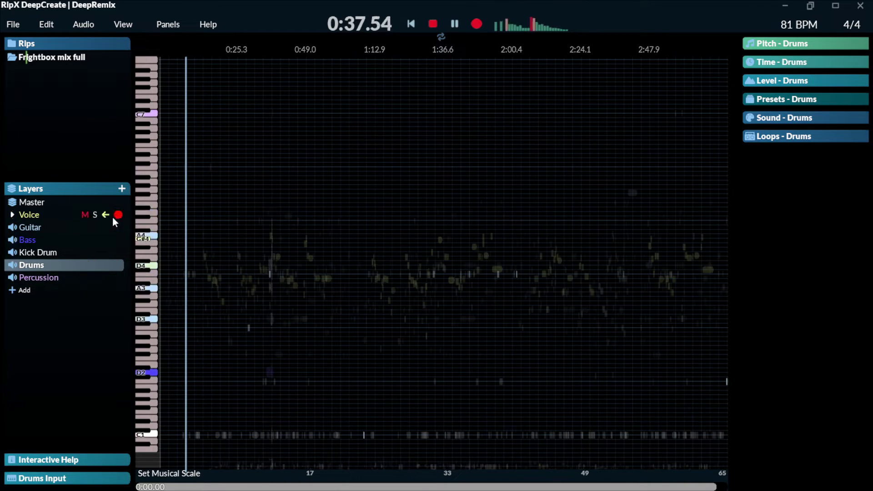
- Toggle mute on Voice and Guitar, leaving only the Voice layer muted
{"action": "left_click", "coordinate": [84, 215]}
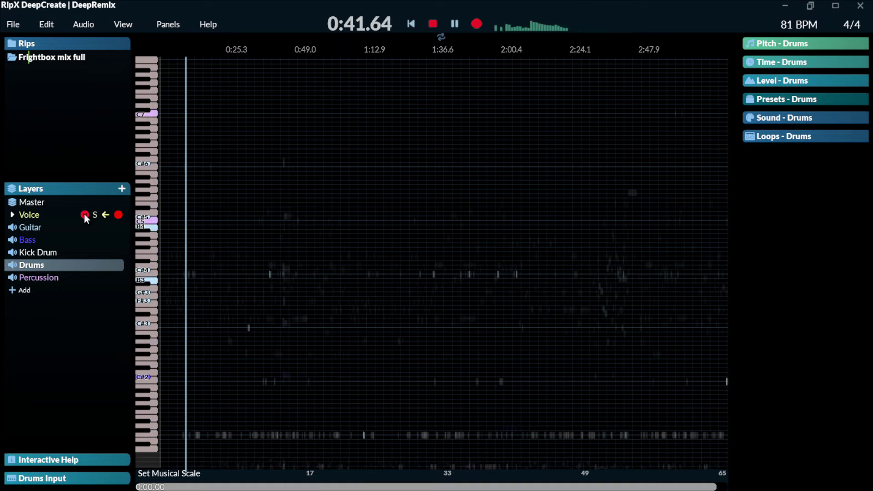
{"action": "left_click", "coordinate": [84, 214]}
{"action": "left_click", "coordinate": [85, 227]}
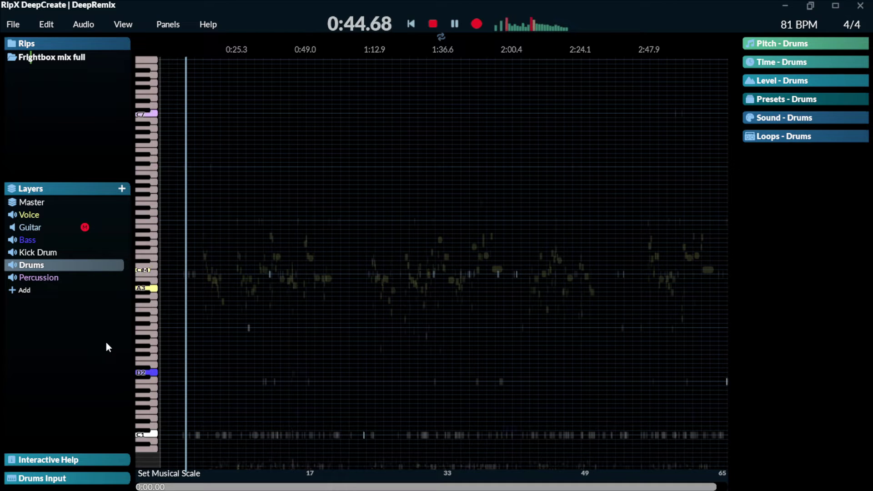
{"action": "left_click", "coordinate": [84, 228]}
{"action": "left_click", "coordinate": [85, 215]}
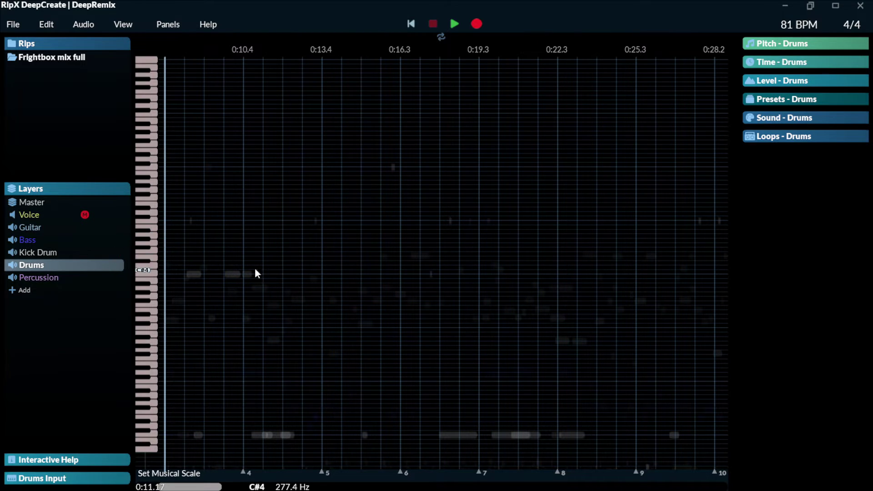
- Select Master, then the Bass layer, and solo Bass
{"action": "left_click", "coordinate": [70, 201]}
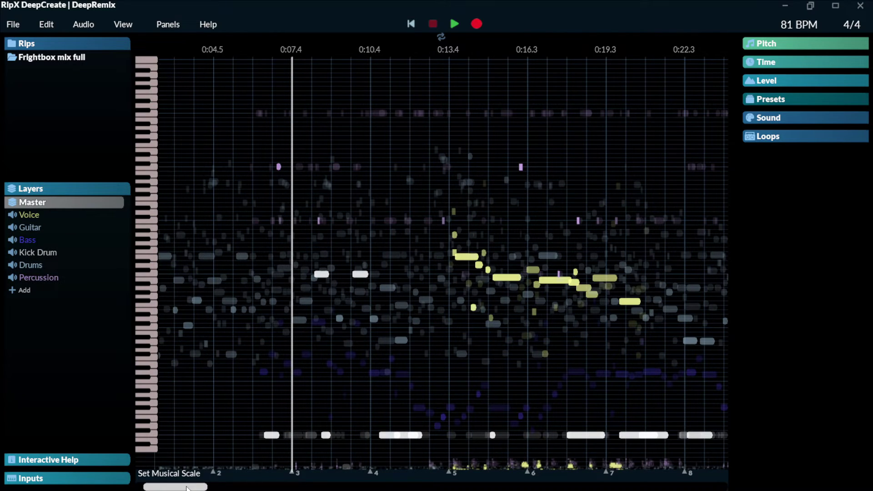
{"action": "left_click", "coordinate": [75, 241]}
{"action": "left_click", "coordinate": [95, 240]}
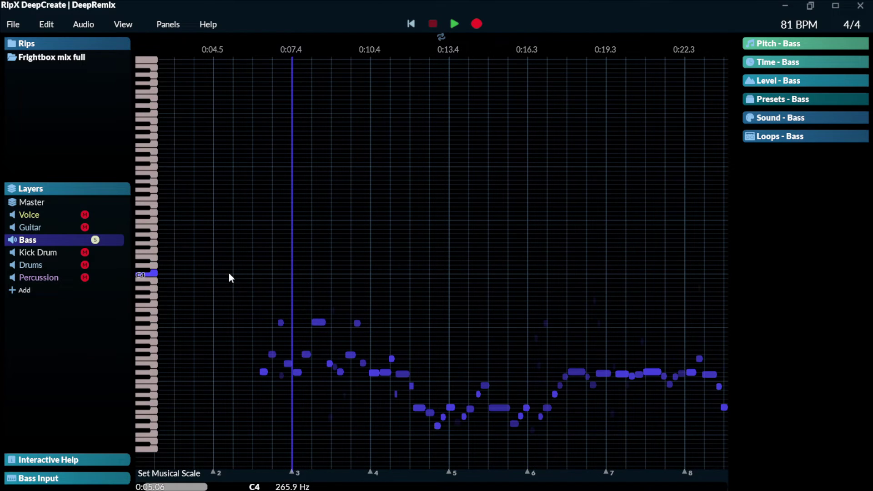
- Play the bass from about 0:06, stop, and mark a loop region from 0:06 to 0:13
{"action": "left_click", "coordinate": [258, 60]}
{"action": "left_click", "coordinate": [454, 24]}
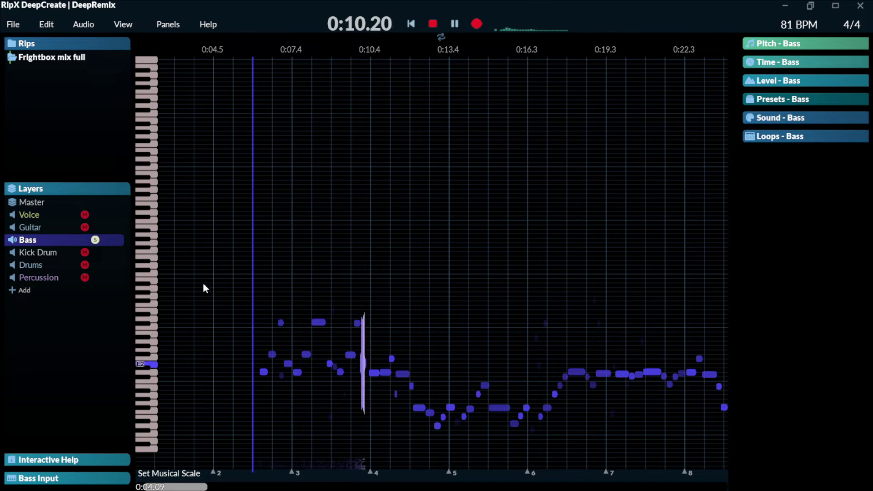
{"action": "key", "text": "space"}
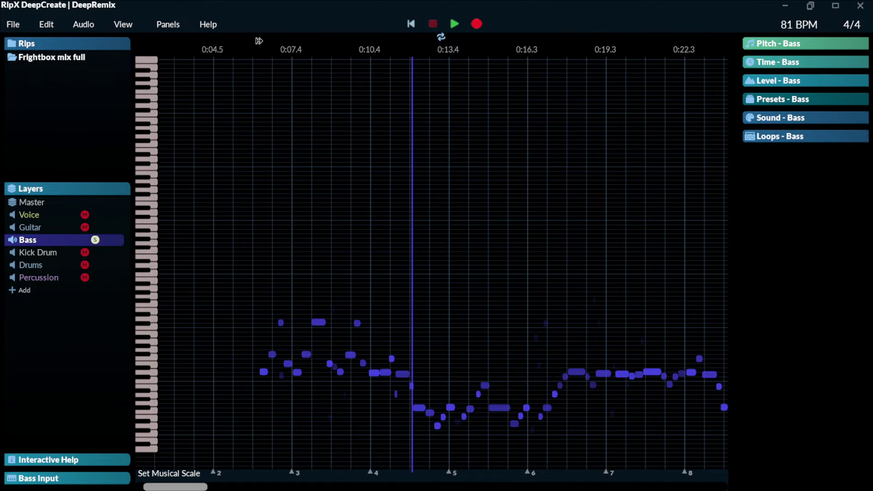
{"action": "left_click_drag", "start_coordinate": [259, 40], "coordinate": [436, 40]}
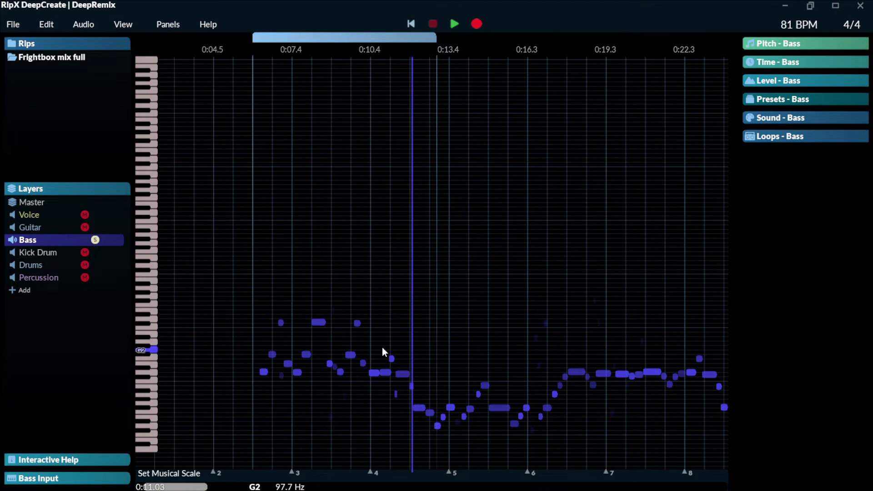
- Zoom in, draw notes as straight bars, and raise the 0:08.2 bass note from C#3 to F3
{"action": "scroll", "coordinate": [374, 52], "scroll_direction": "up", "scroll_amount": 3}
{"action": "scroll", "coordinate": [378, 52], "scroll_direction": "up", "scroll_amount": 2}
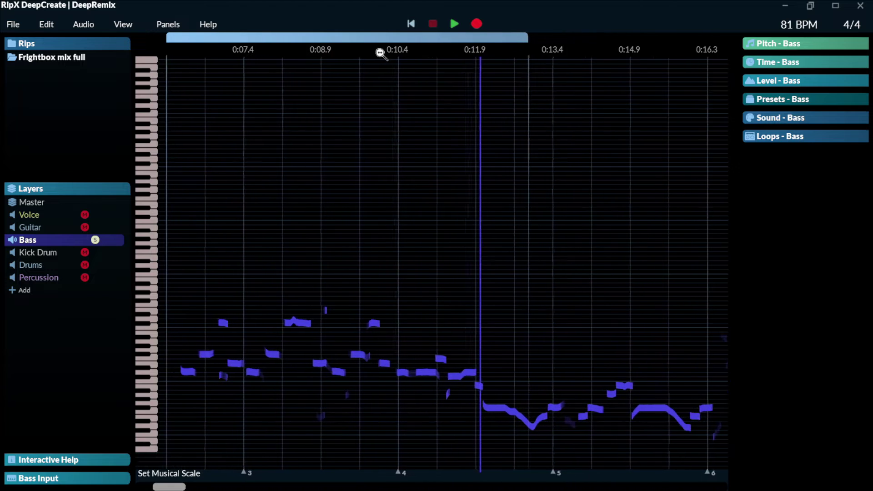
{"action": "left_click", "coordinate": [123, 24]}
{"action": "left_click", "coordinate": [153, 193]}
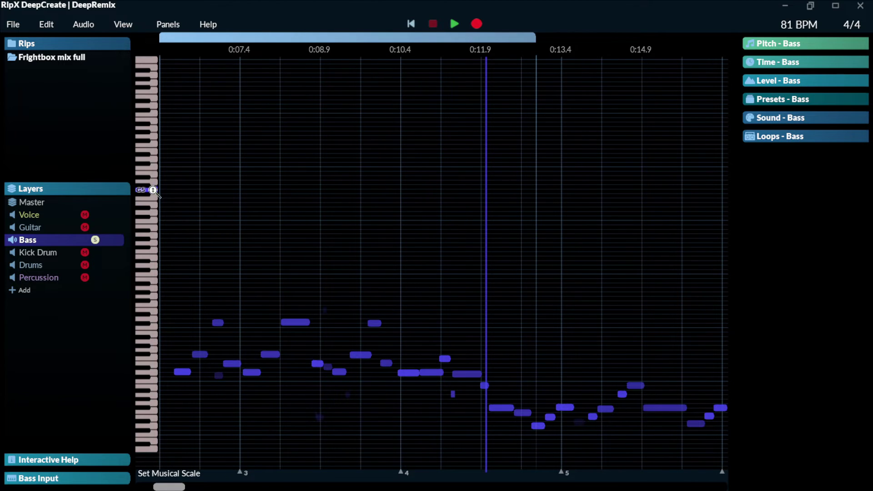
{"action": "left_click", "coordinate": [294, 321]}
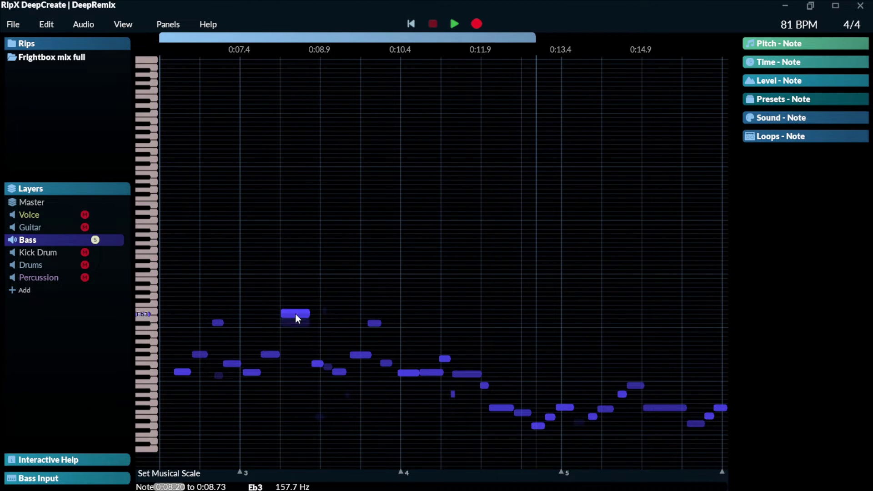
{"action": "left_click_drag", "start_coordinate": [295, 322], "coordinate": [296, 304]}
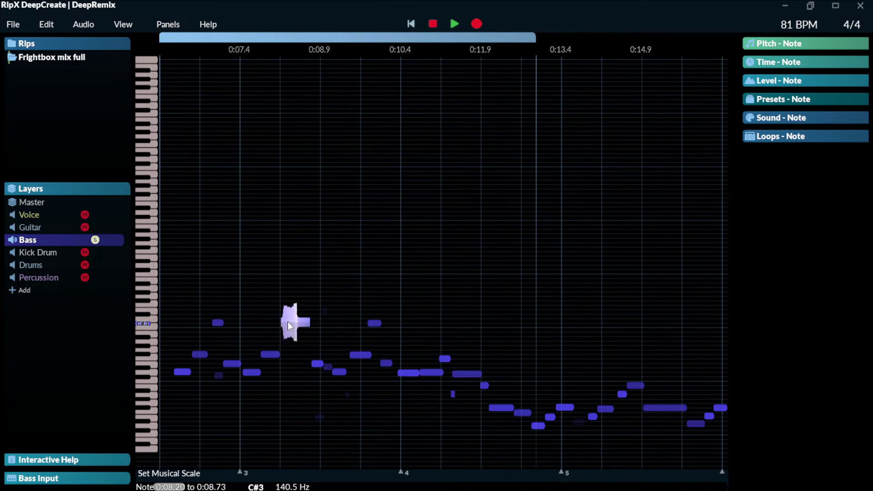
- Select the F#2 and D2 bass notes and play the loop to hear the edited bass
{"action": "left_click", "coordinate": [356, 354]}
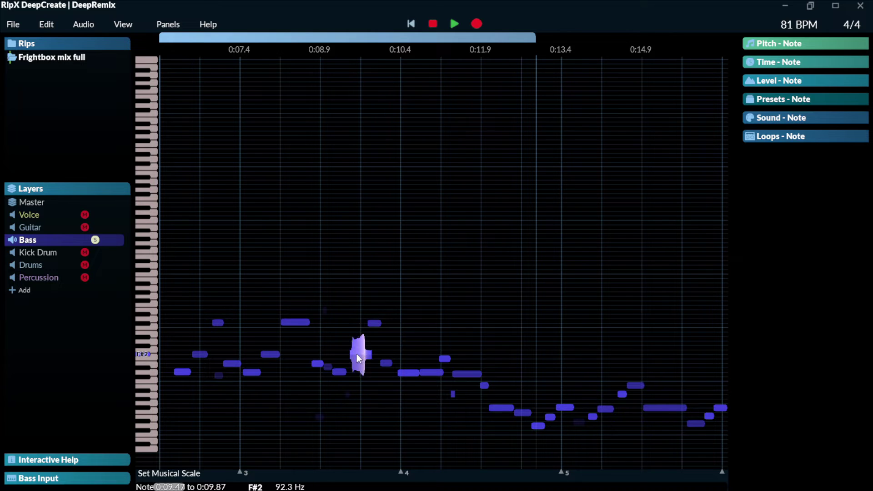
{"action": "left_click", "coordinate": [408, 373]}
{"action": "left_click", "coordinate": [454, 24]}
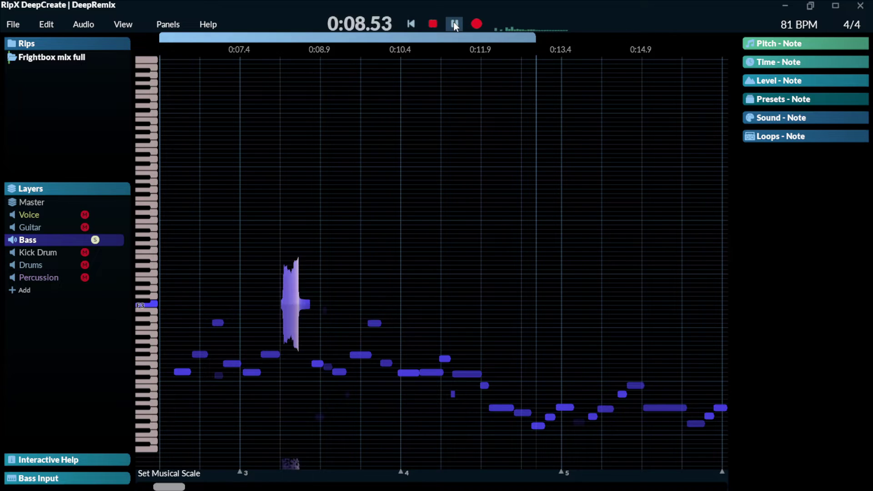
{"action": "left_click", "coordinate": [172, 79]}
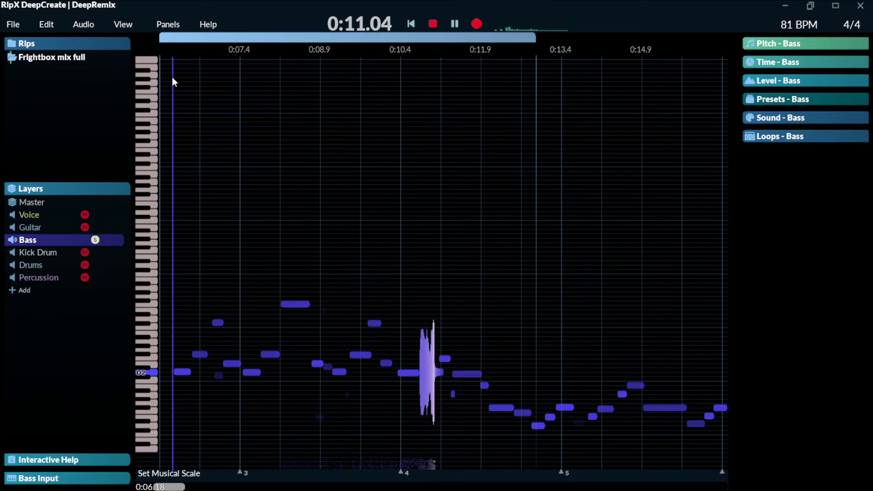
{"action": "left_click", "coordinate": [432, 23]}
{"action": "key", "text": "space"}
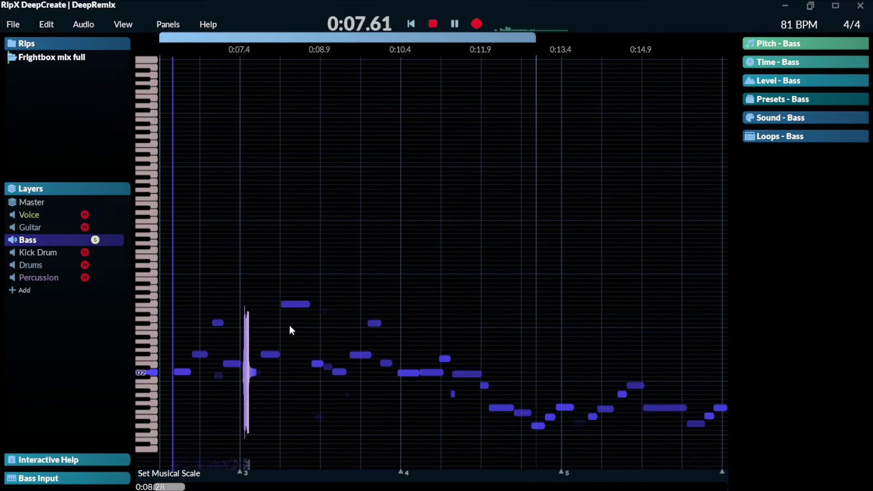
{"action": "left_click_drag", "start_coordinate": [306, 304], "coordinate": [296, 324]}
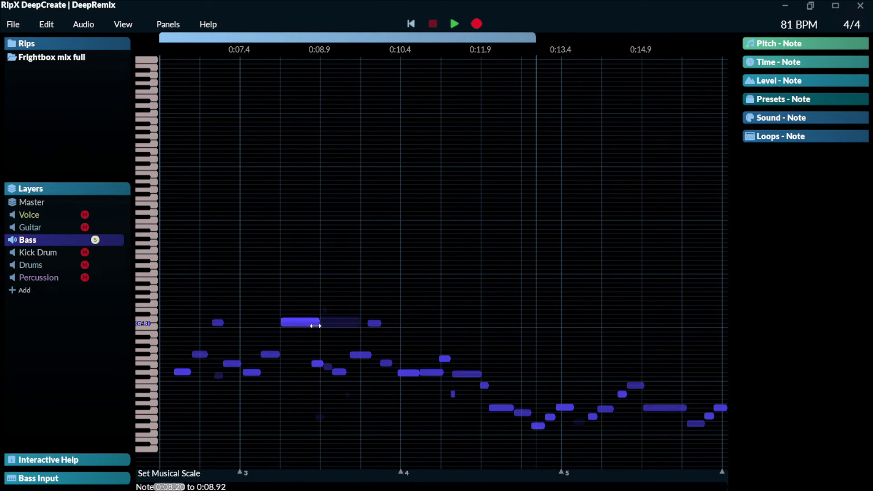
{"action": "right_click", "coordinate": [300, 324]}
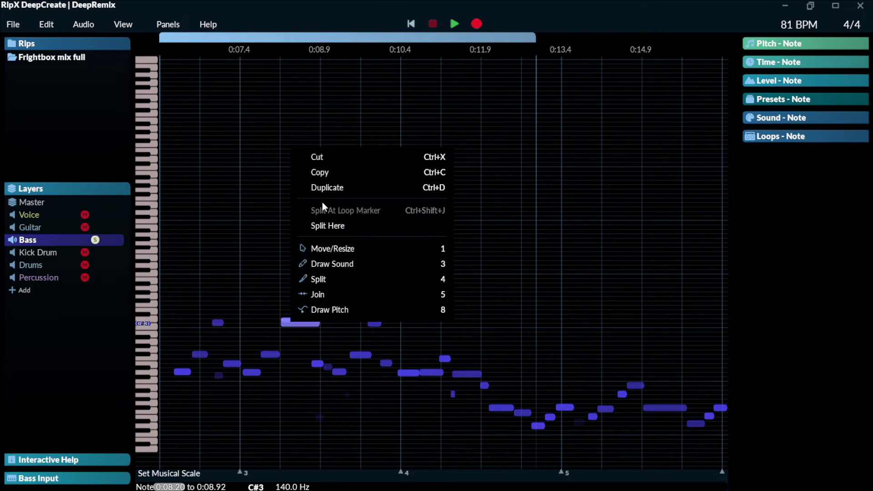
{"action": "left_click", "coordinate": [325, 278]}
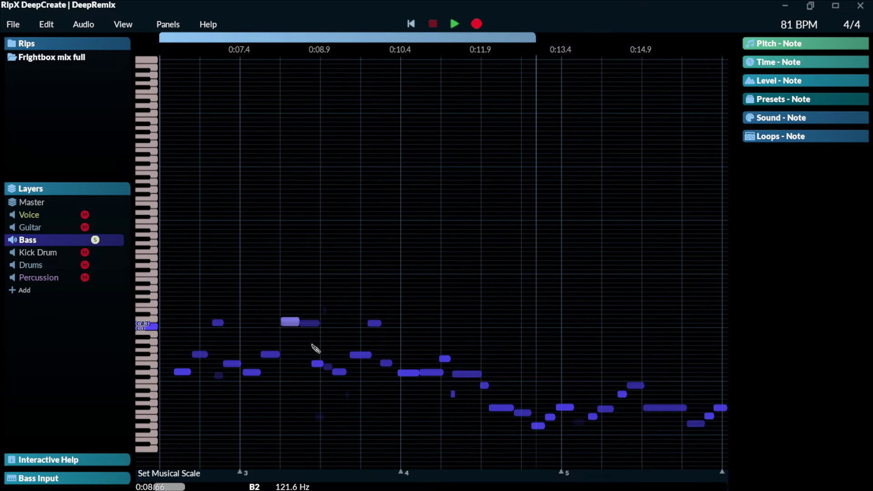
{"action": "left_click", "coordinate": [301, 323]}
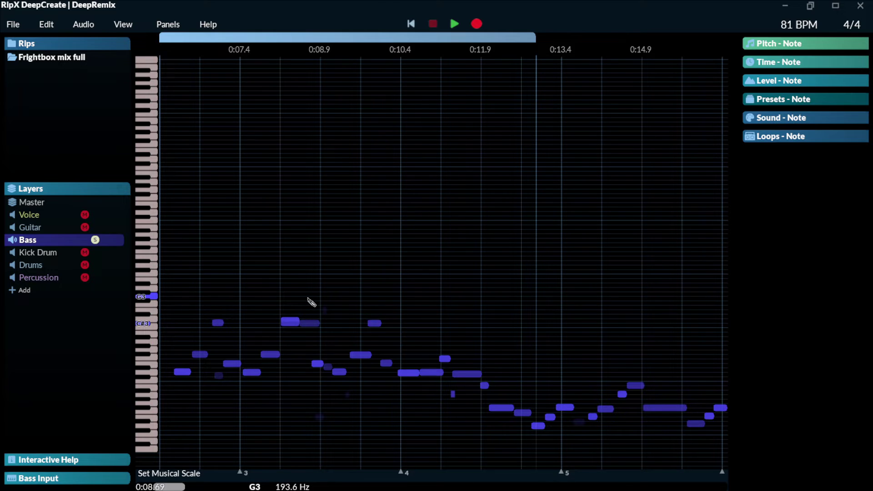
{"action": "left_click", "coordinate": [45, 28]}
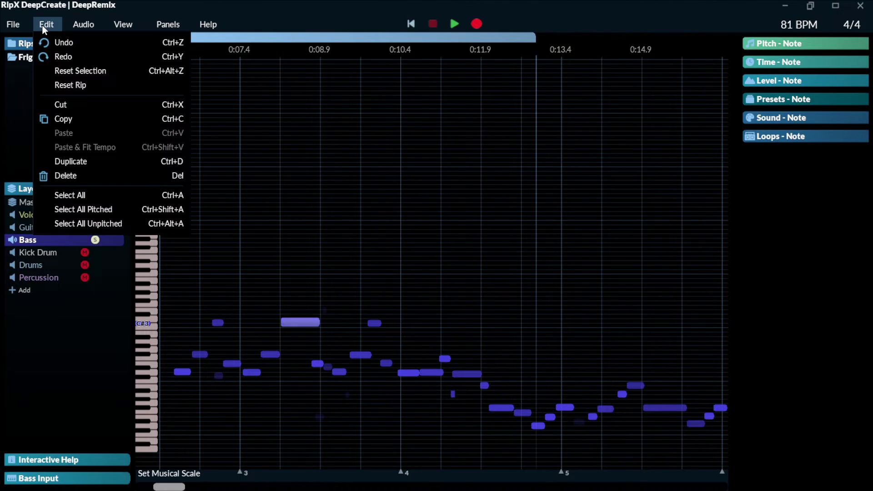
{"action": "left_click", "coordinate": [48, 29]}
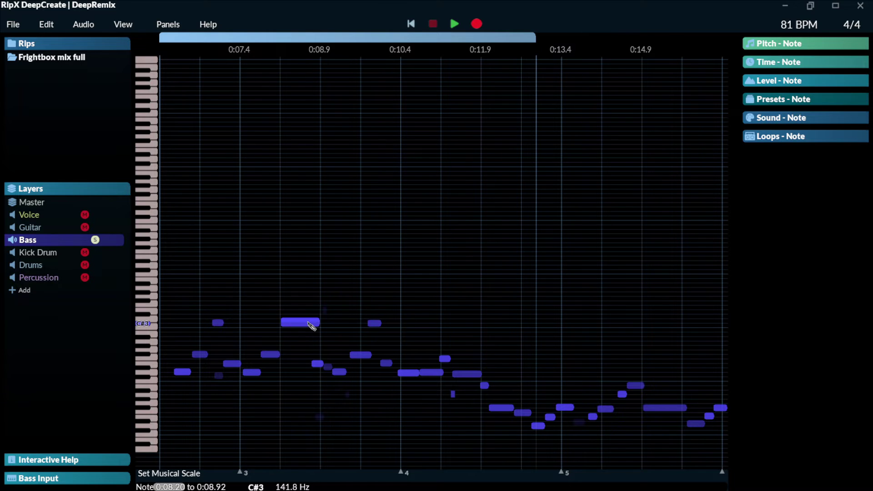
- Draw a short C#3 note around 0:12 with the pitched-note tool, then undo it
{"action": "right_click", "coordinate": [343, 321]}
{"action": "left_click", "coordinate": [353, 309]}
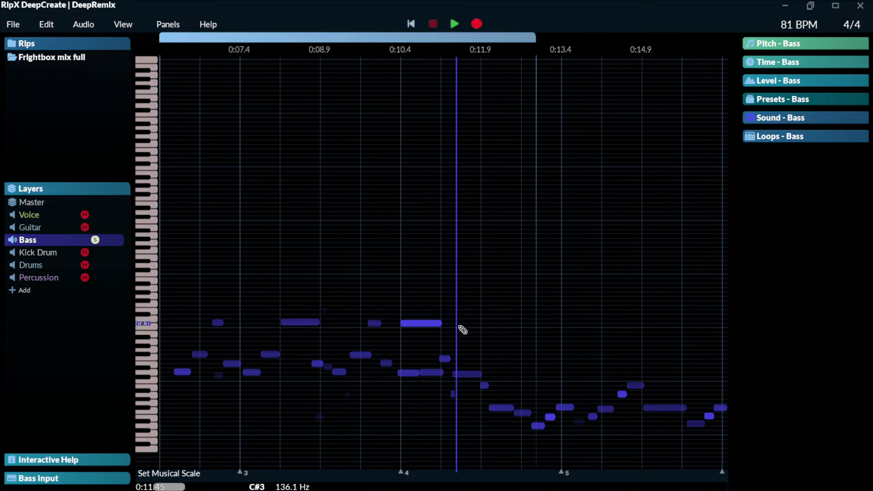
{"action": "left_click", "coordinate": [520, 331]}
{"action": "key", "text": "ctrl+z"}
{"action": "key", "text": "ctrl+z"}
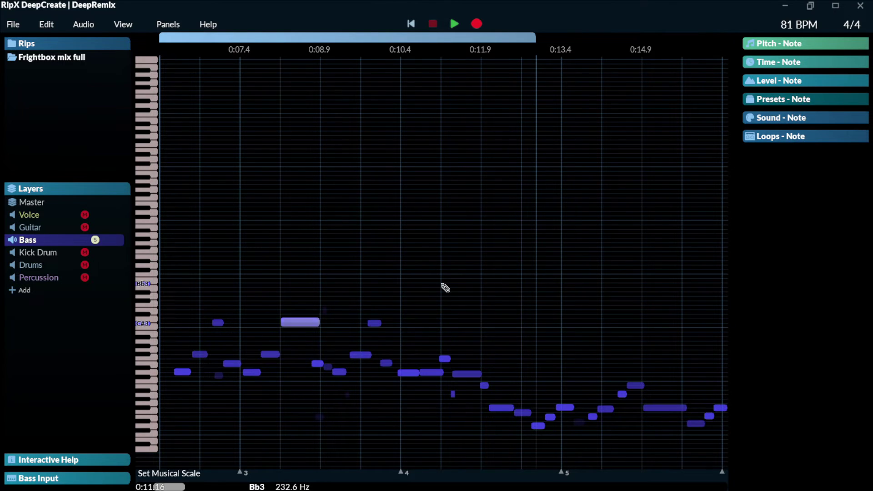
- Return to Move/Resize and drag the 0:08.2 bass note up toward G3
{"action": "right_click", "coordinate": [296, 305]}
{"action": "left_click", "coordinate": [327, 405]}
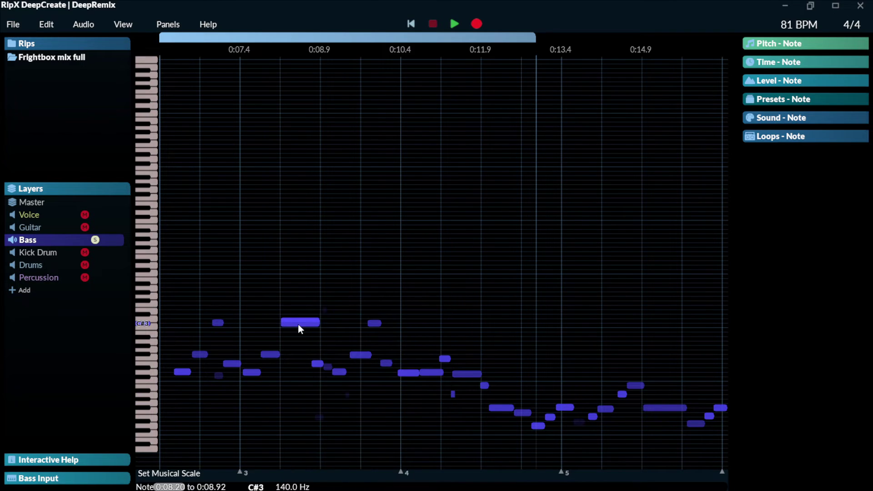
{"action": "left_click_drag", "start_coordinate": [298, 305], "coordinate": [294, 308]}
- Unsolo Bass and play from just before the edited note with all layers, then stop
{"action": "left_click", "coordinate": [95, 240]}
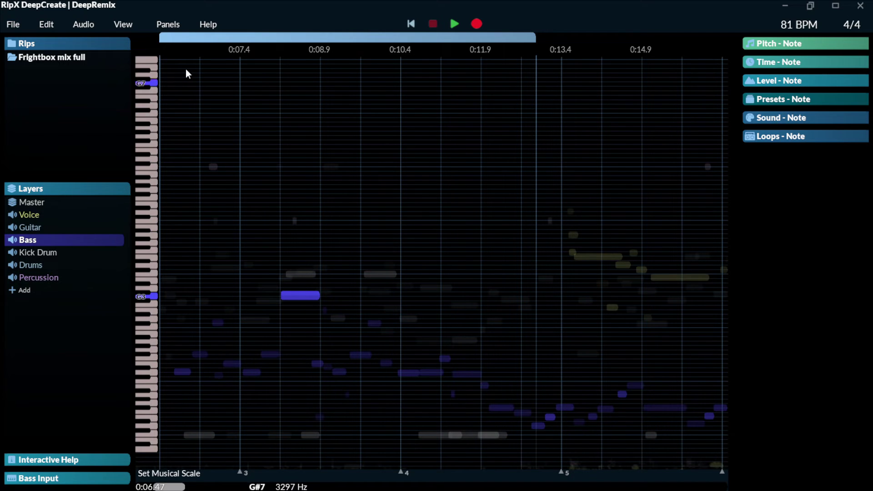
{"action": "left_click", "coordinate": [170, 59]}
{"action": "left_click", "coordinate": [455, 25]}
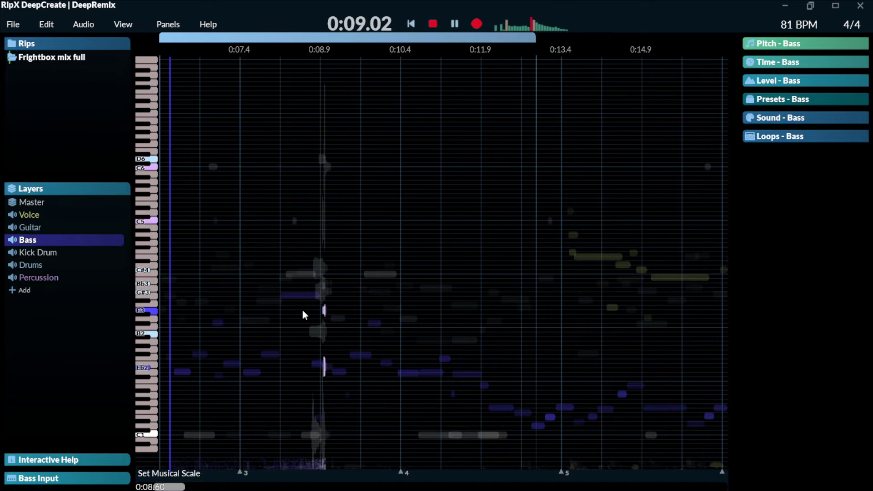
{"action": "left_click", "coordinate": [433, 25]}
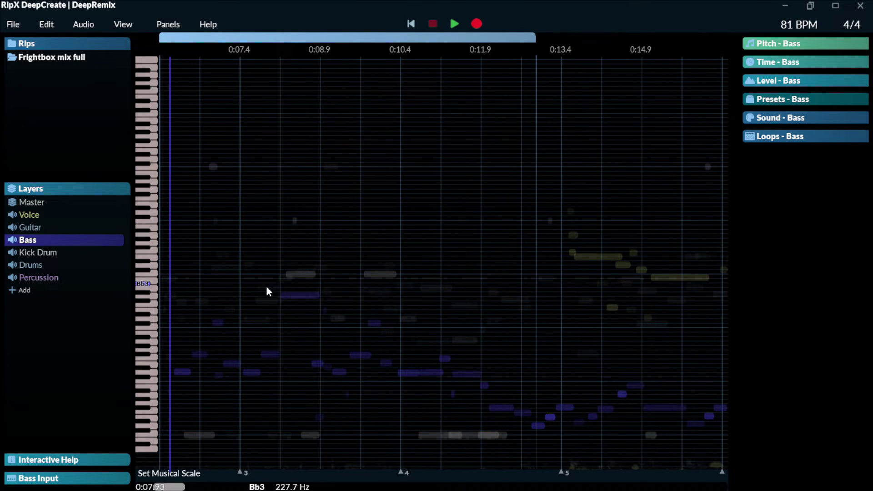
{"action": "left_click", "coordinate": [328, 306]}
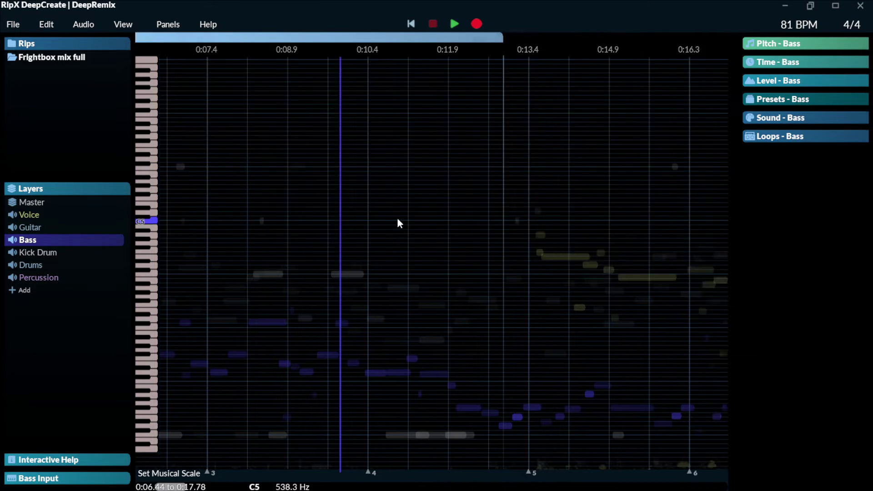
- Select the Voice layer and loop the 0:13.4–0:20 passage
{"action": "scroll", "coordinate": [398, 219], "scroll_direction": "right", "scroll_amount": 3}
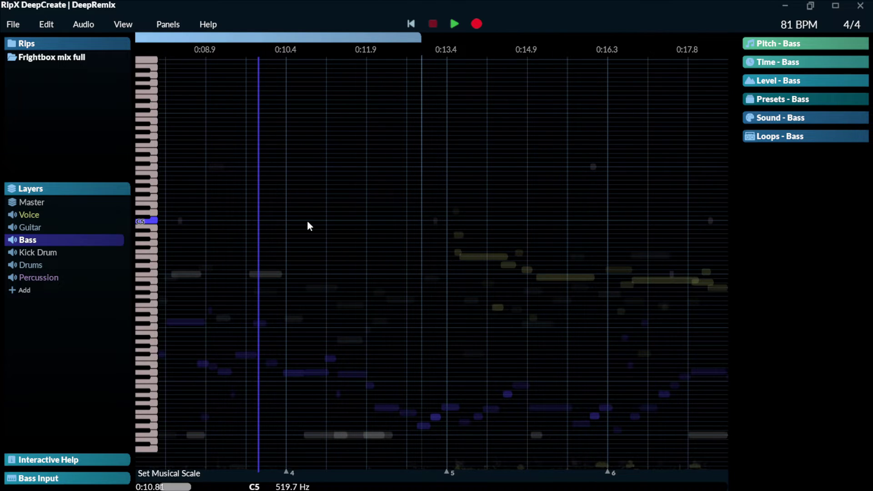
{"action": "left_click", "coordinate": [74, 214]}
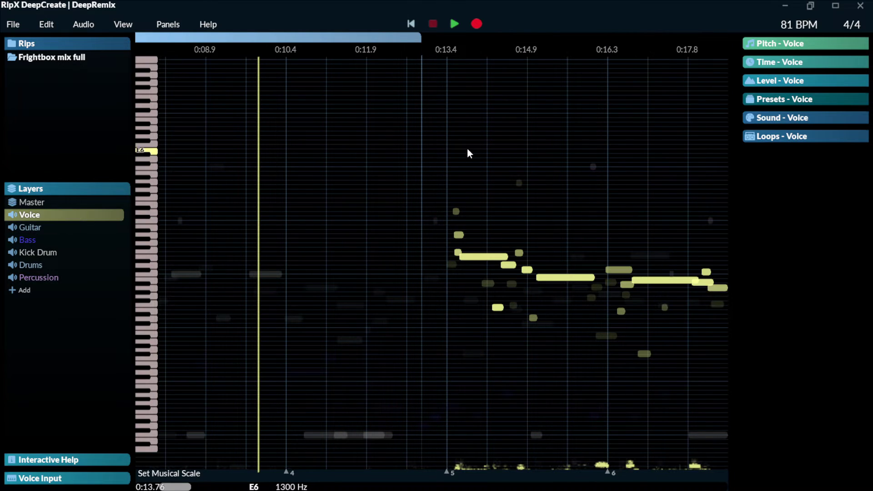
{"action": "scroll", "coordinate": [468, 152], "scroll_direction": "right", "scroll_amount": 4}
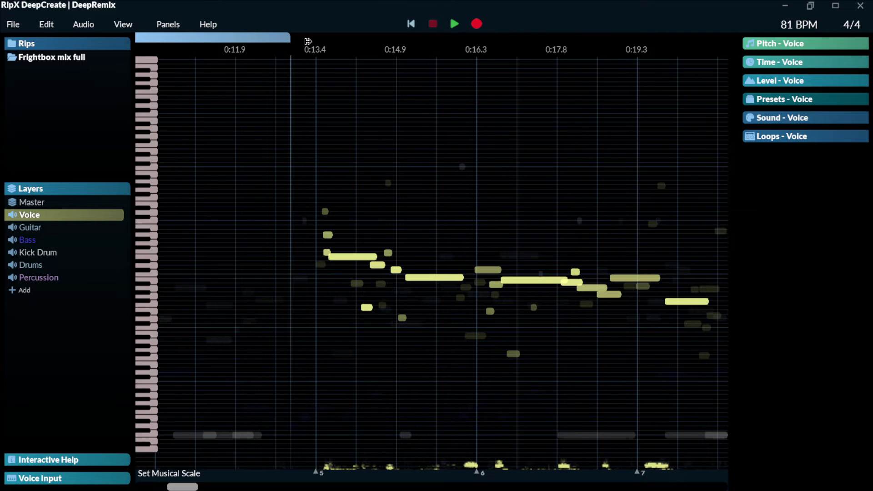
{"action": "left_click_drag", "start_coordinate": [308, 40], "coordinate": [690, 58]}
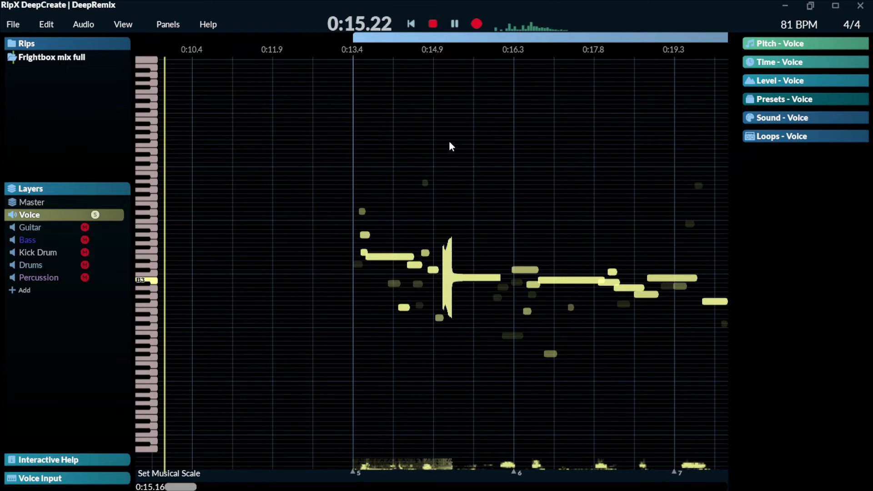
{"action": "left_click", "coordinate": [432, 24]}
- Lower the 0:15.03 voice note from B3 to A3 and play the loop, soloed then with all layers
{"action": "left_click", "coordinate": [461, 280]}
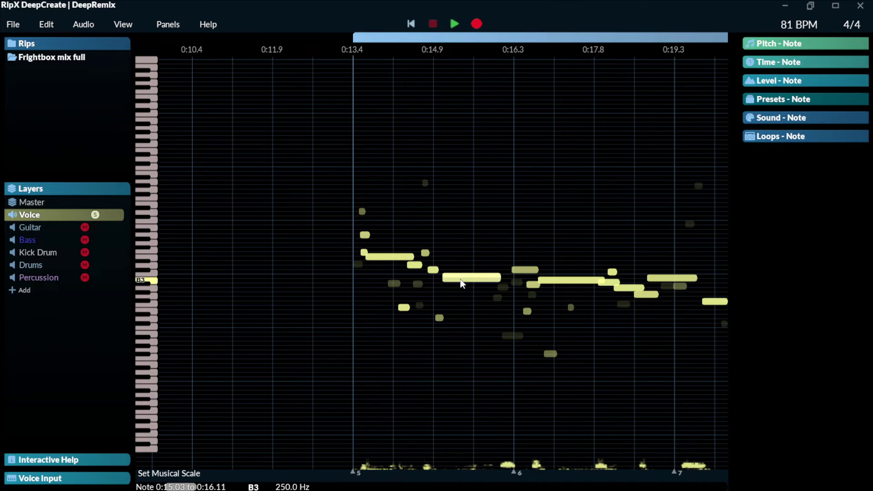
{"action": "left_click_drag", "start_coordinate": [460, 283], "coordinate": [460, 288]}
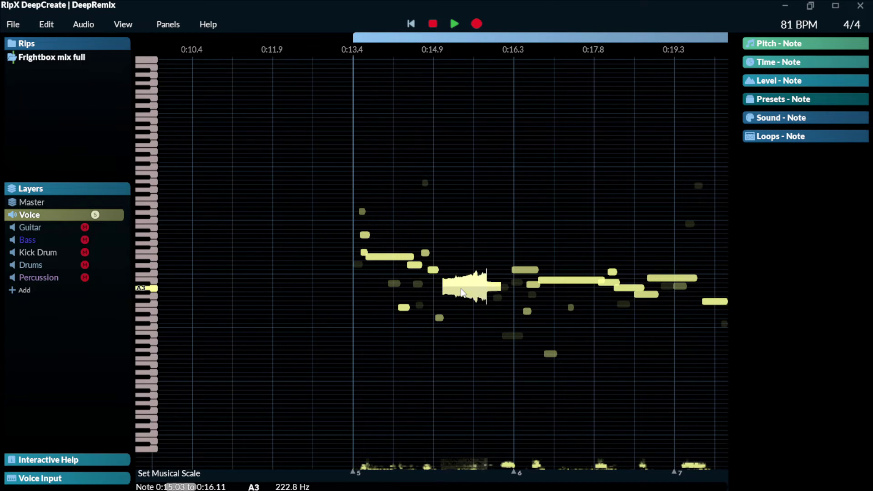
{"action": "left_click", "coordinate": [453, 25]}
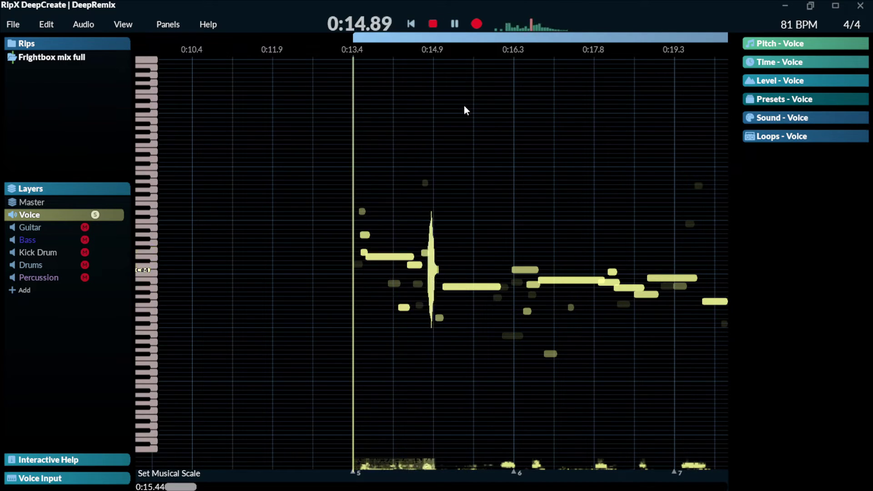
{"action": "key", "text": "space"}
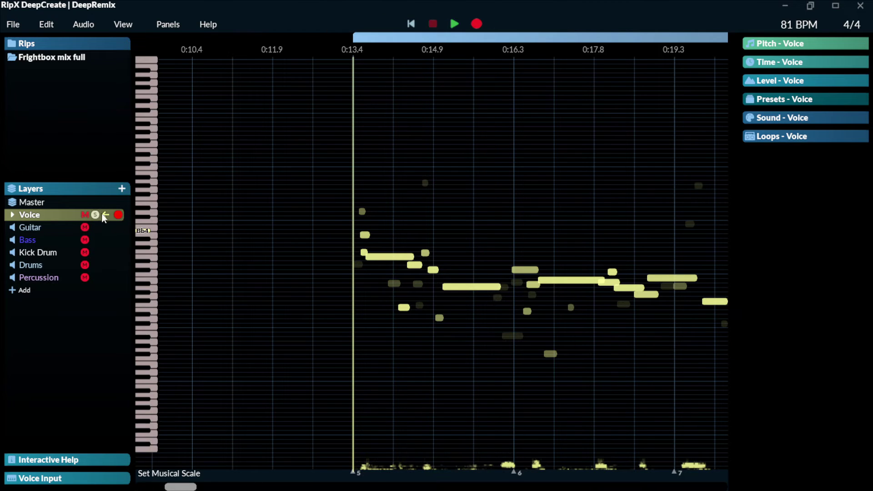
{"action": "left_click", "coordinate": [96, 214]}
{"action": "left_click", "coordinate": [454, 25]}
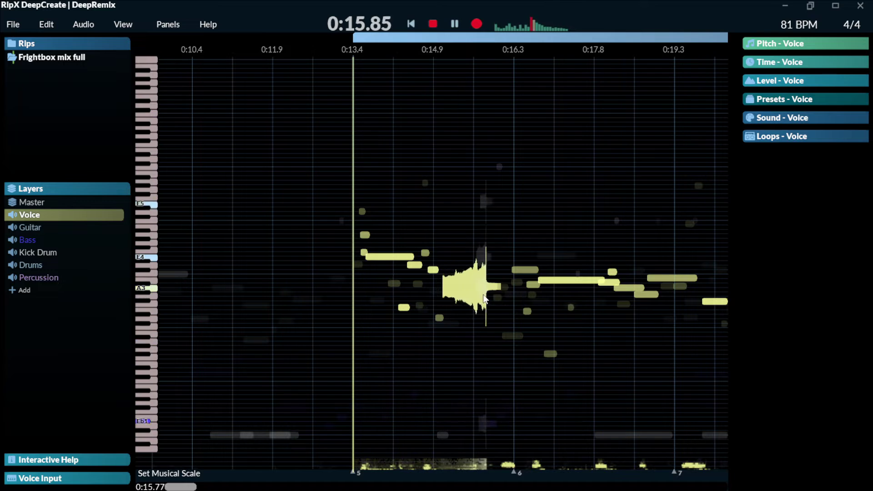
{"action": "key", "text": "space"}
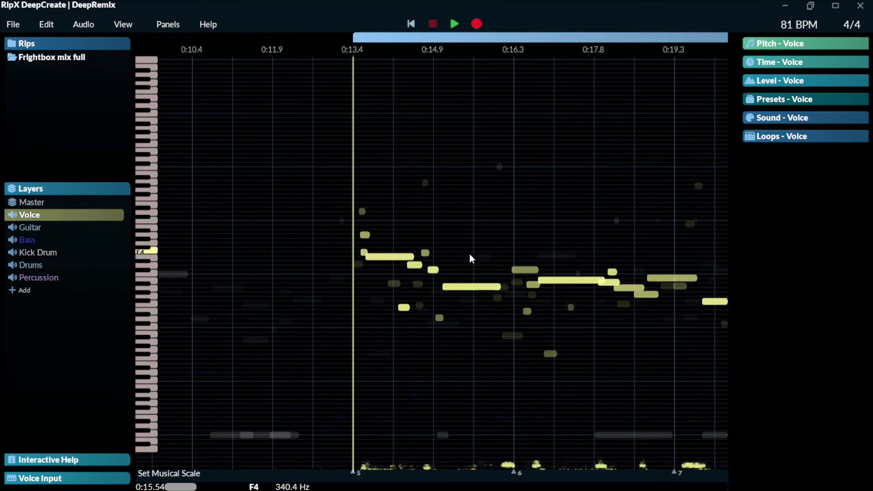
- Box-select the Voice notes from 0:12.6 to 0:22, raise them four semitones, then undo
{"action": "key", "text": "Escape"}
{"action": "left_click_drag", "start_coordinate": [268, 179], "coordinate": [662, 395]}
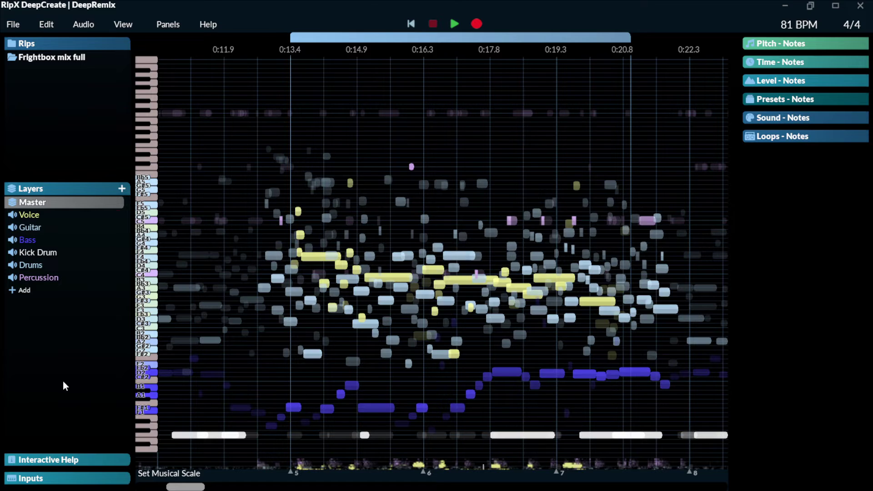
{"action": "left_click", "coordinate": [66, 219]}
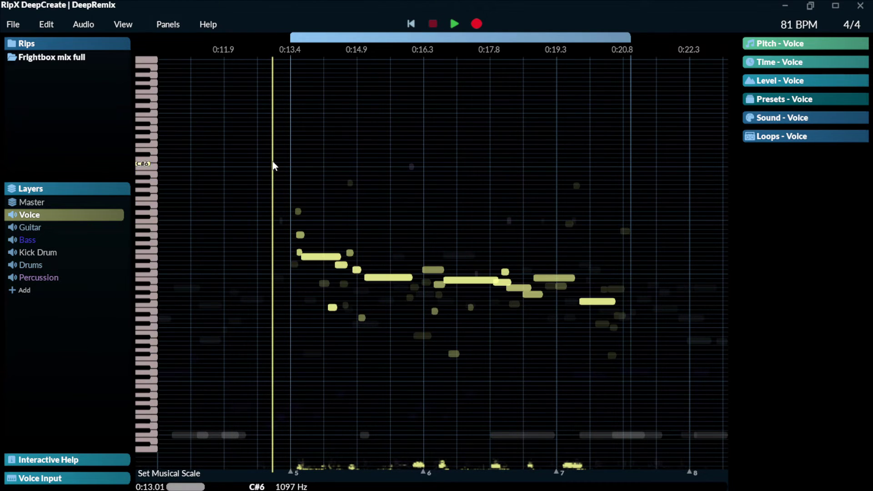
{"action": "left_click_drag", "start_coordinate": [271, 160], "coordinate": [633, 376]}
{"action": "mouse_move", "coordinate": [317, 260]}
{"action": "left_mouse_down"}
{"action": "mouse_move", "coordinate": [315, 245]}
{"action": "mouse_move", "coordinate": [317, 259]}
{"action": "left_mouse_up"}
{"action": "key", "text": "Escape"}
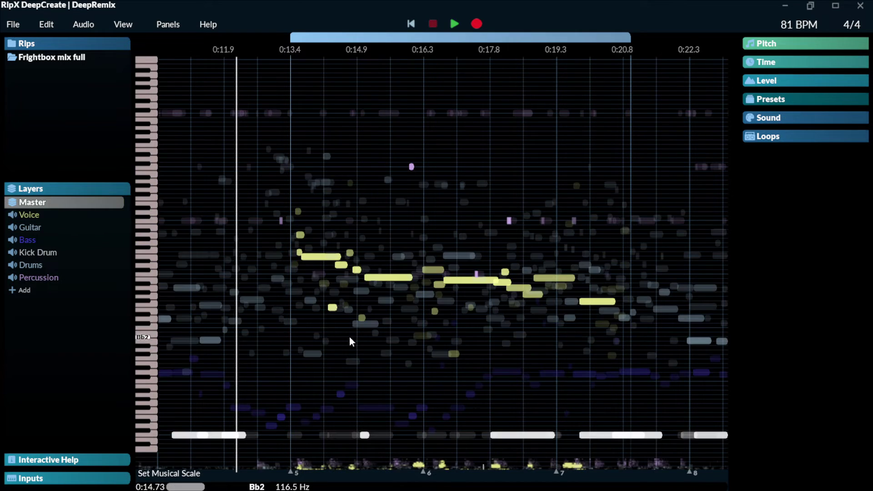
- Select the B3 Voice note and expand the Pitch - Note panel
{"action": "left_click", "coordinate": [386, 280]}
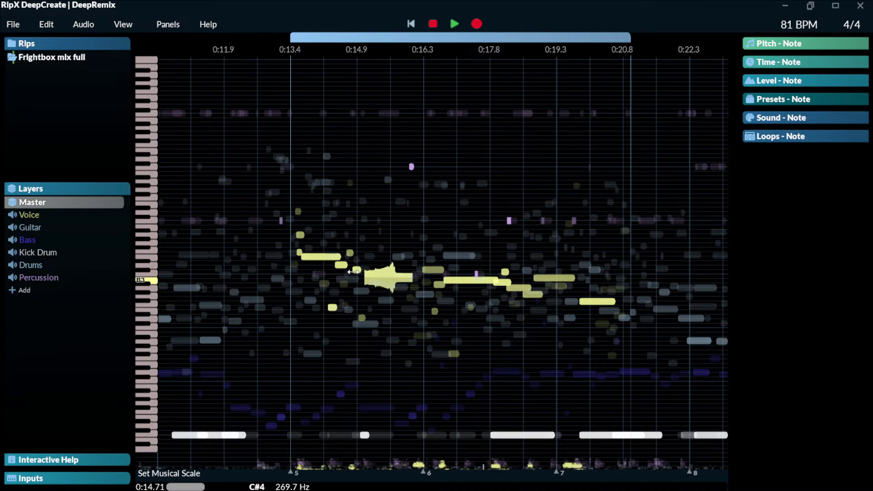
{"action": "left_click", "coordinate": [806, 44]}
{"action": "mouse_move", "coordinate": [817, 61]}
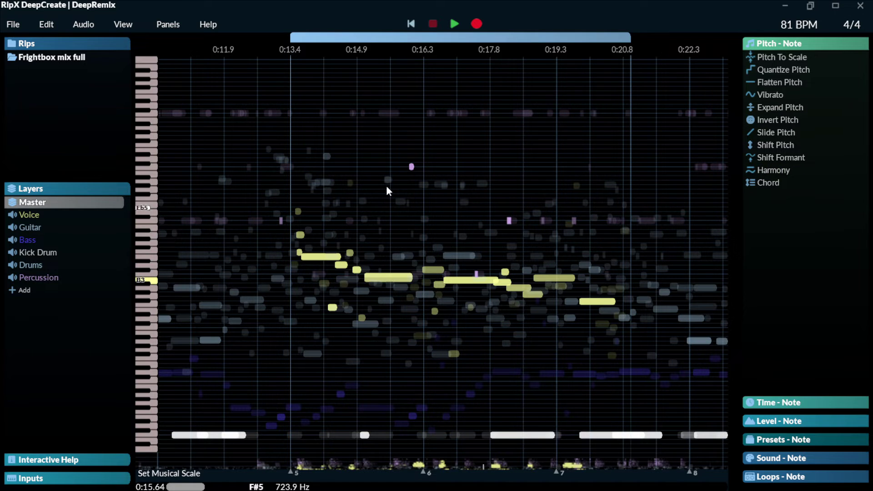
- Solo the Voice layer, select the B3 note, and turn off Straight Notes to show pitch curves
{"action": "left_click", "coordinate": [95, 215]}
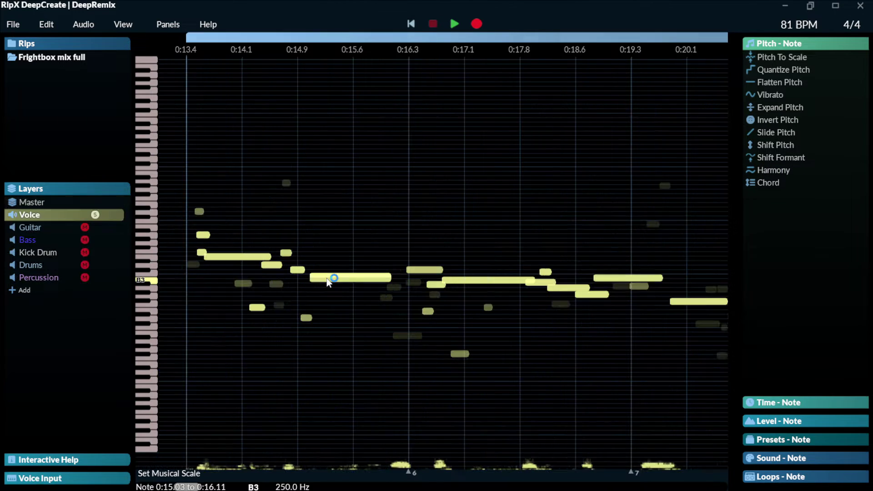
{"action": "left_click", "coordinate": [327, 279]}
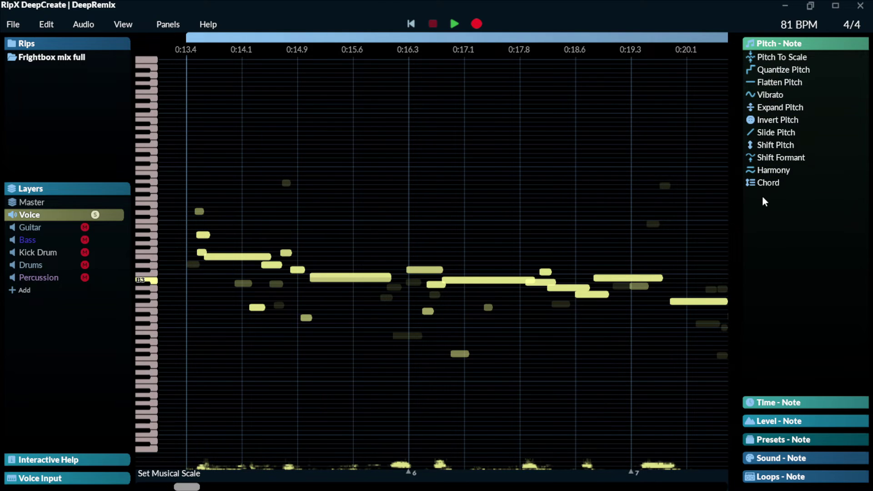
{"action": "scroll", "coordinate": [357, 81], "scroll_direction": "down", "scroll_amount": 3}
{"action": "left_click", "coordinate": [123, 25]}
{"action": "left_click", "coordinate": [153, 192]}
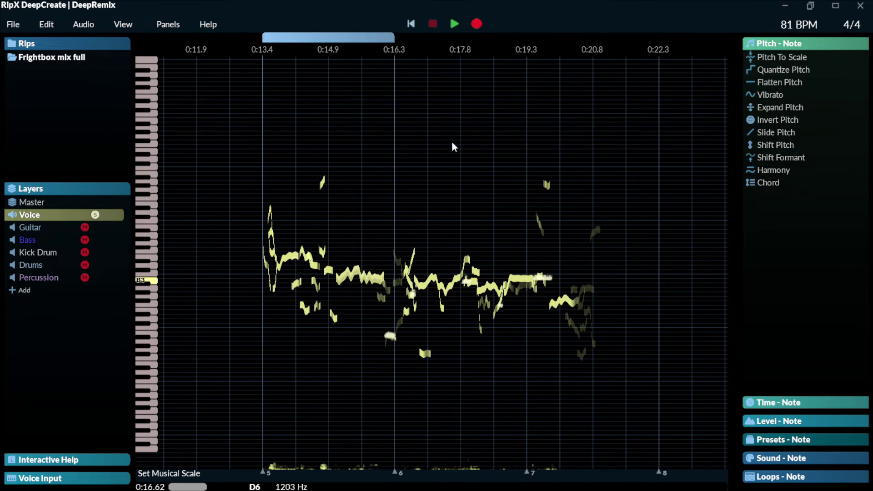
{"action": "scroll", "coordinate": [415, 46], "scroll_direction": "up", "scroll_amount": 3}
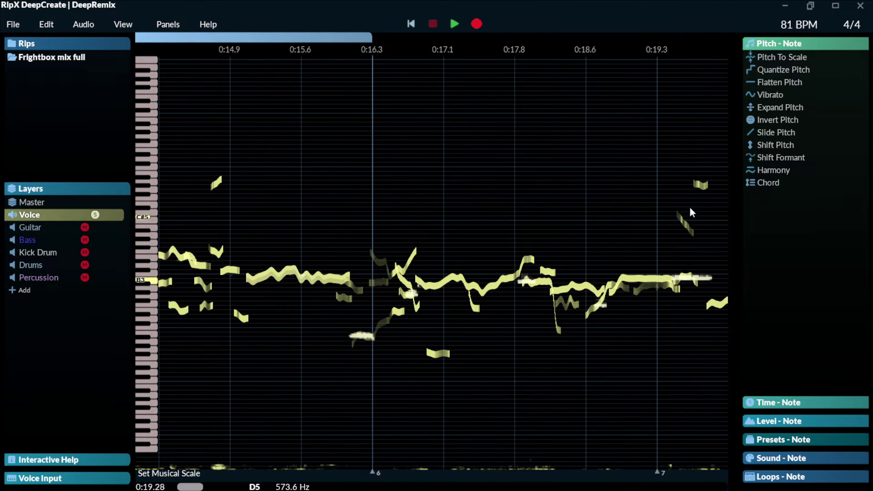
- Add a Harmony set to +2 octv on the selected note and play it
{"action": "left_click", "coordinate": [759, 170]}
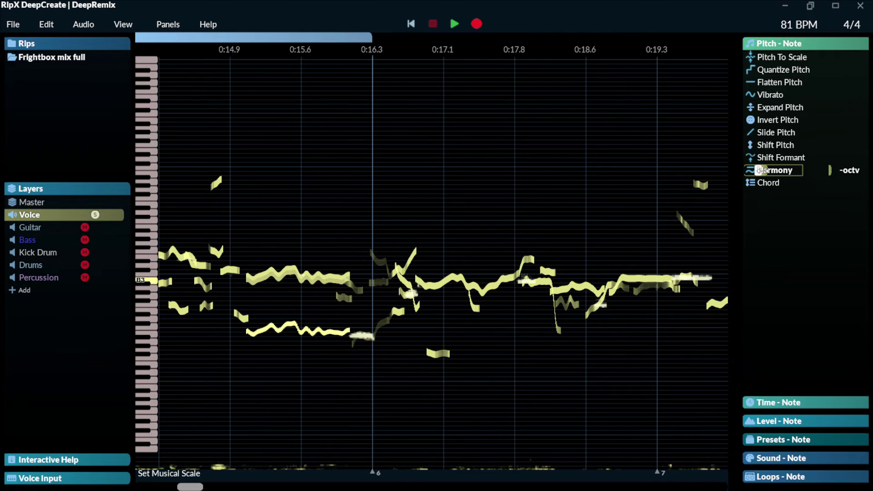
{"action": "left_click_drag", "start_coordinate": [759, 170], "coordinate": [788, 177]}
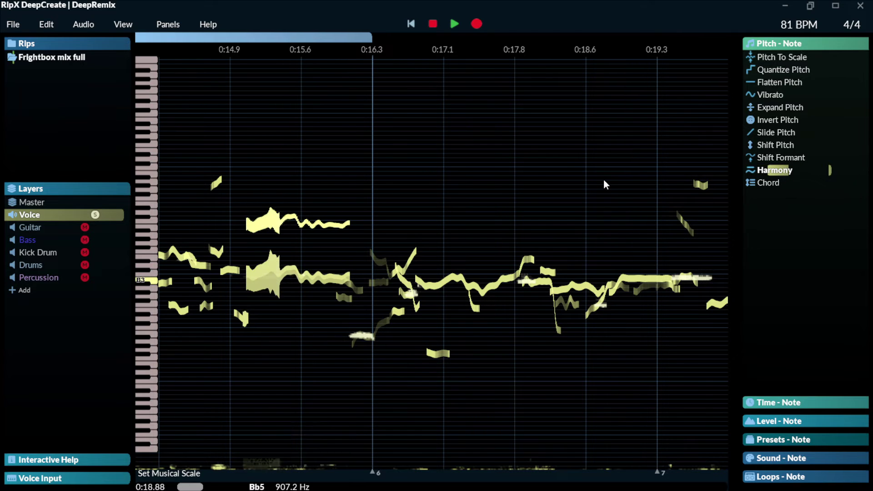
{"action": "left_click", "coordinate": [805, 171]}
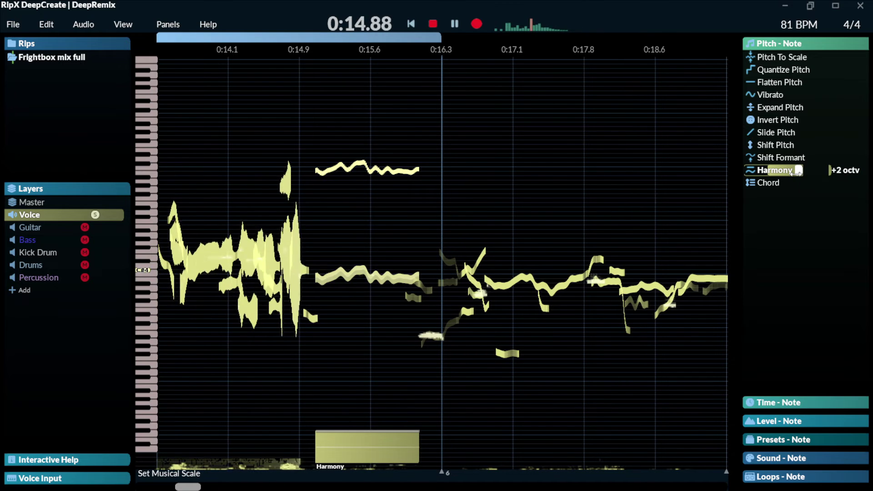
- Remove the harmony, try vibrato and a chord without keeping them, then expand Time - Note
{"action": "left_click_drag", "start_coordinate": [796, 173], "coordinate": [774, 177]}
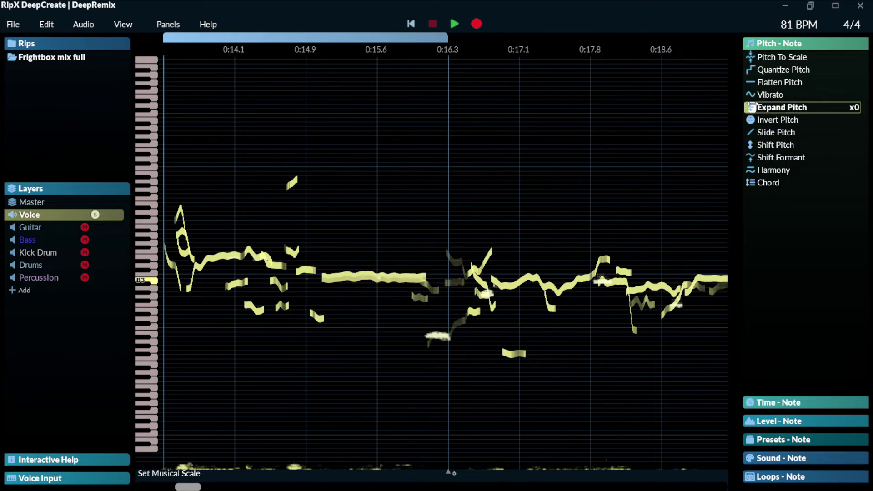
{"action": "left_click_drag", "start_coordinate": [750, 95], "coordinate": [871, 73]}
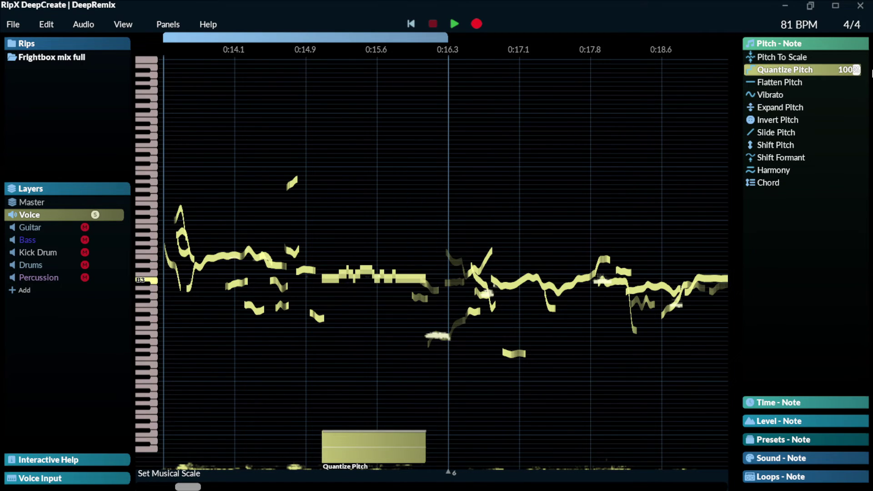
{"action": "left_click", "coordinate": [761, 182]}
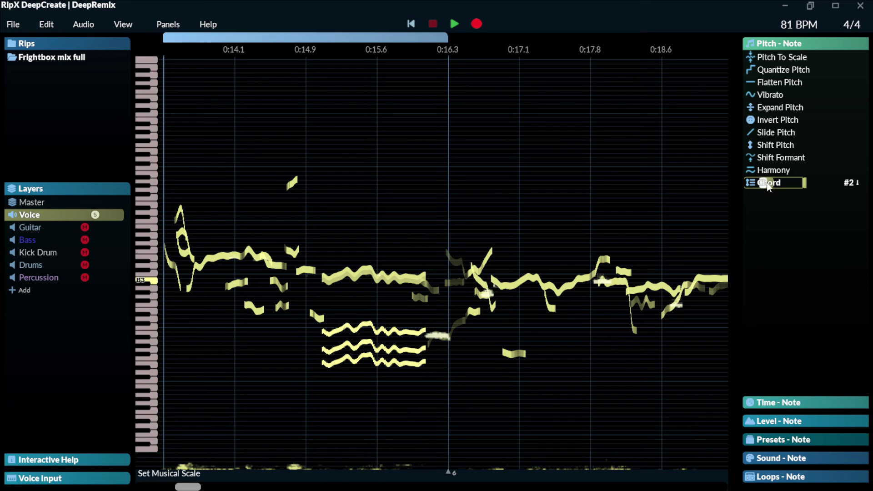
{"action": "left_click", "coordinate": [768, 184]}
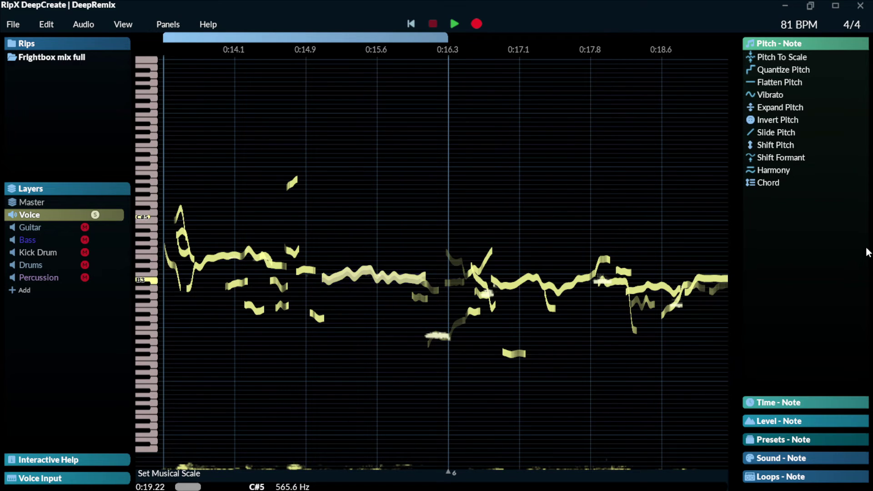
{"action": "left_click", "coordinate": [817, 62]}
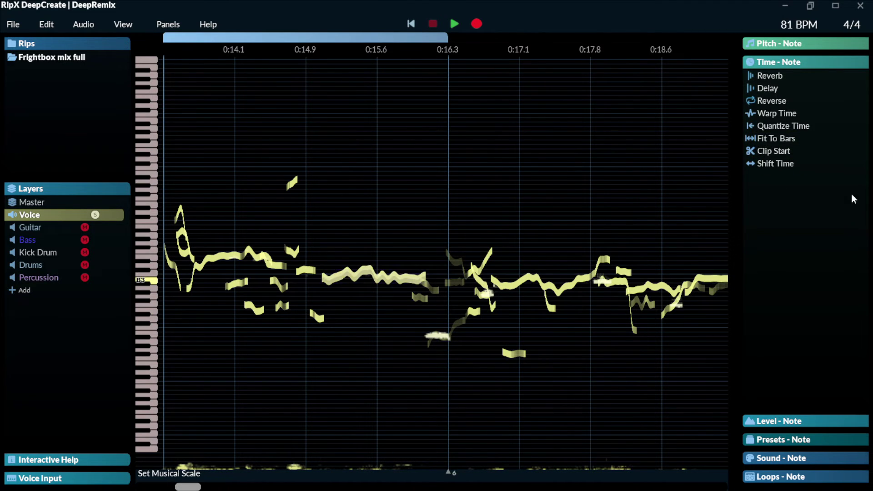
- Set the Voice notes' Reverb to 0.15 s and play the passage from 0:13.4
{"action": "mouse_move", "coordinate": [762, 75]}
{"action": "mouse_move", "coordinate": [761, 75]}
{"action": "left_mouse_down"}
{"action": "mouse_move", "coordinate": [776, 75]}
{"action": "mouse_move", "coordinate": [754, 91]}
{"action": "left_mouse_up"}
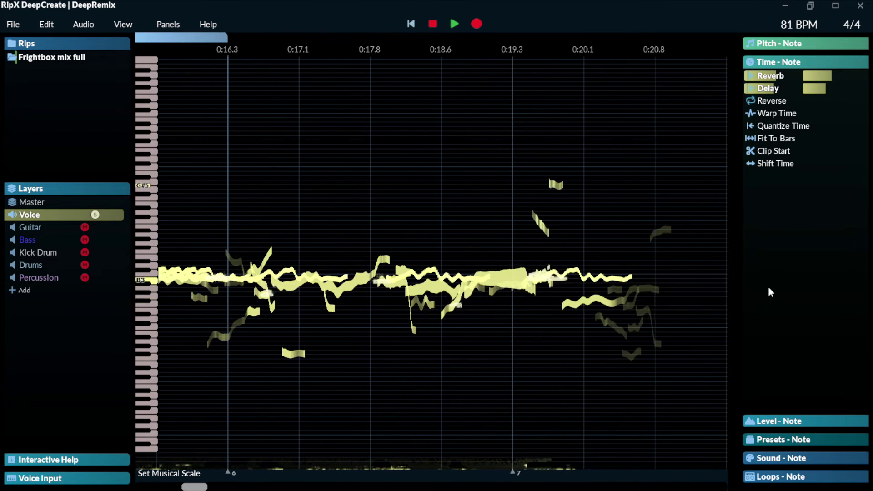
{"action": "key", "text": "space"}
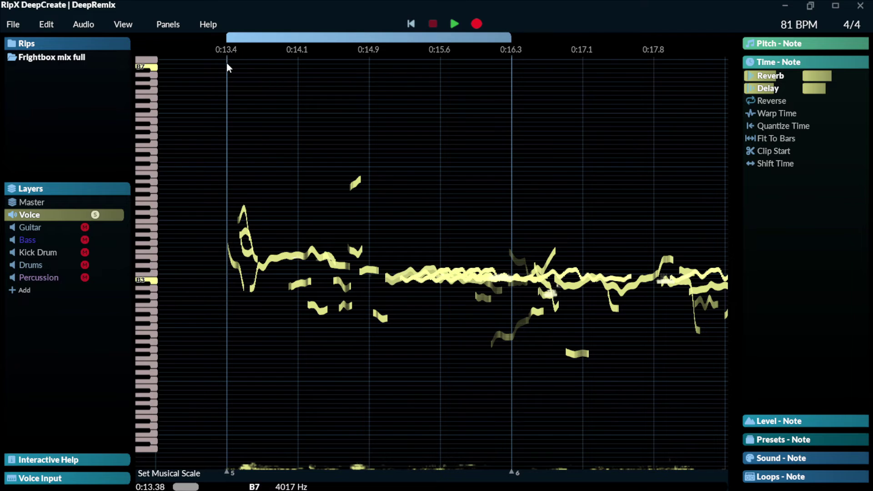
{"action": "left_click", "coordinate": [227, 63]}
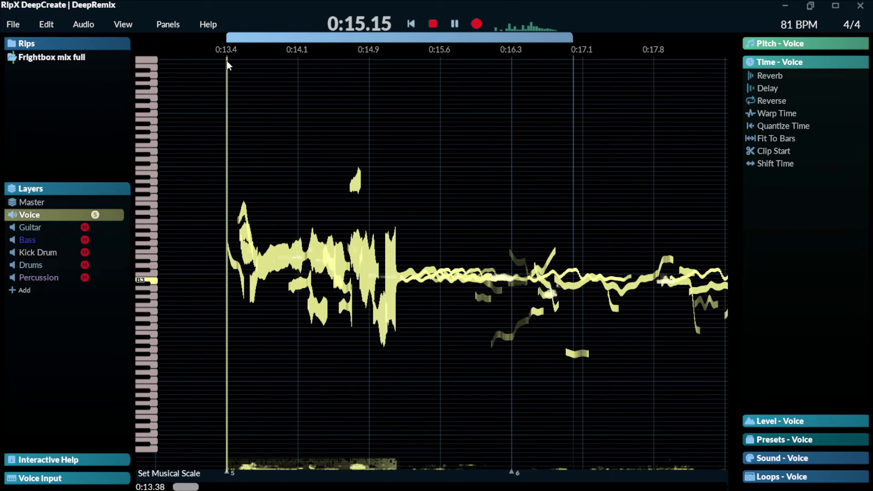
{"action": "key", "text": "space"}
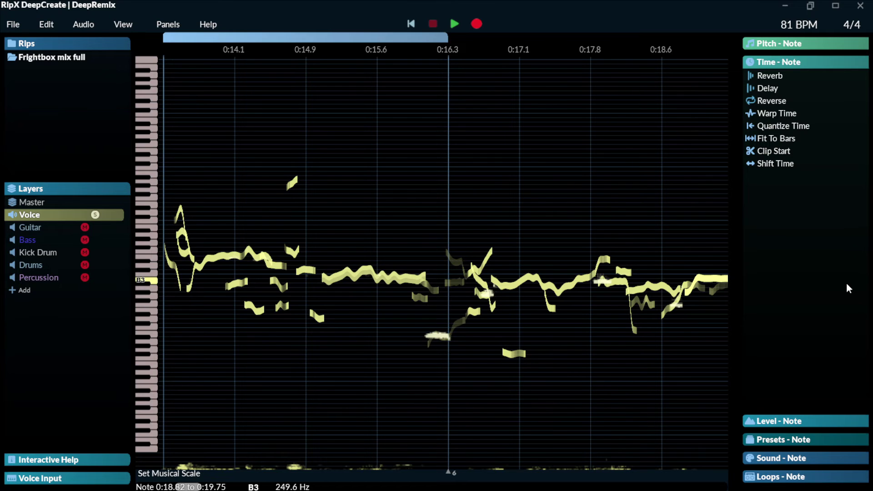
- In Level - Note set level -31 dB, raise Low Pass, gate -20 dB and compression 6.5:1
{"action": "left_click", "coordinate": [804, 63]}
{"action": "left_click", "coordinate": [802, 80]}
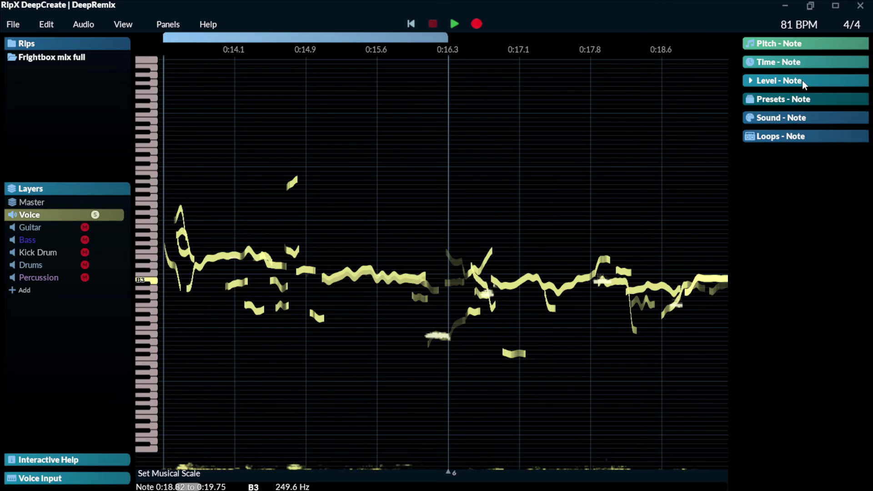
{"action": "left_click", "coordinate": [802, 80]}
{"action": "left_click_drag", "start_coordinate": [778, 94], "coordinate": [769, 95]}
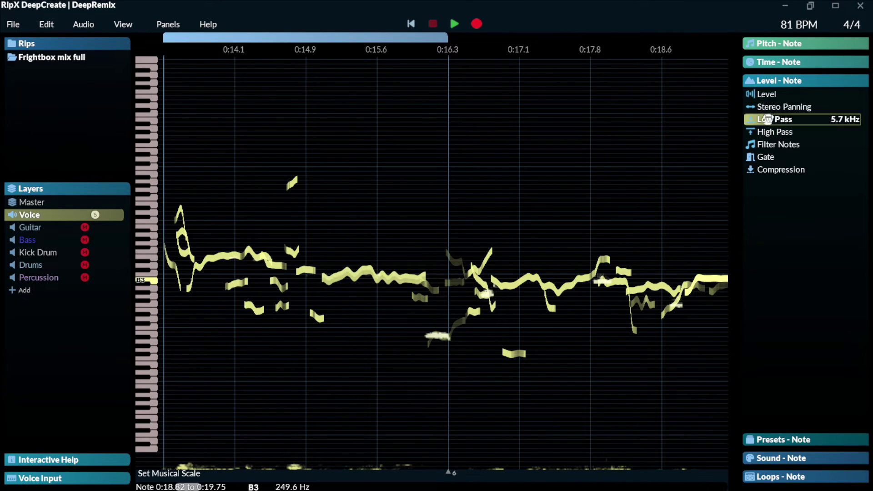
{"action": "left_click_drag", "start_coordinate": [781, 119], "coordinate": [785, 120]}
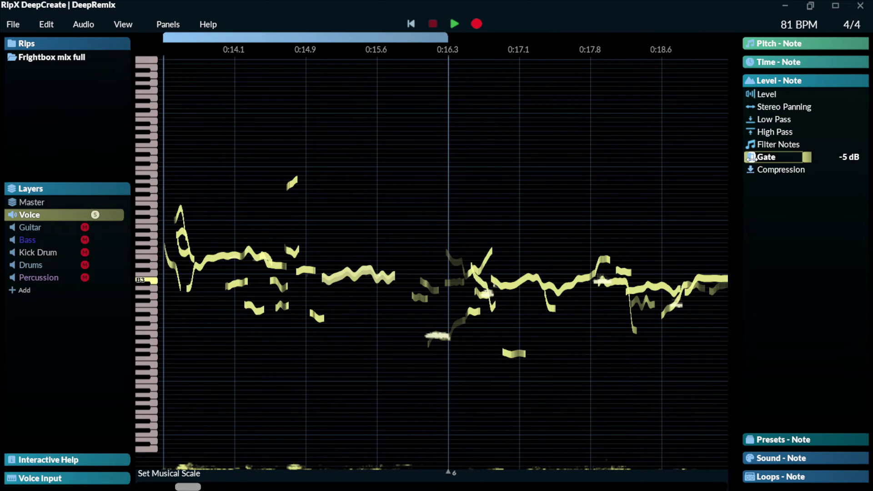
{"action": "left_click_drag", "start_coordinate": [753, 158], "coordinate": [753, 158]}
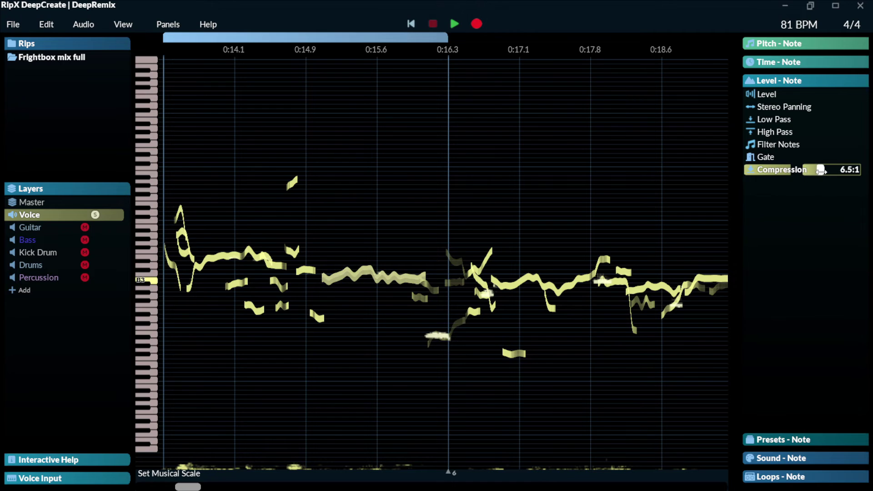
{"action": "left_click_drag", "start_coordinate": [823, 170], "coordinate": [824, 170]}
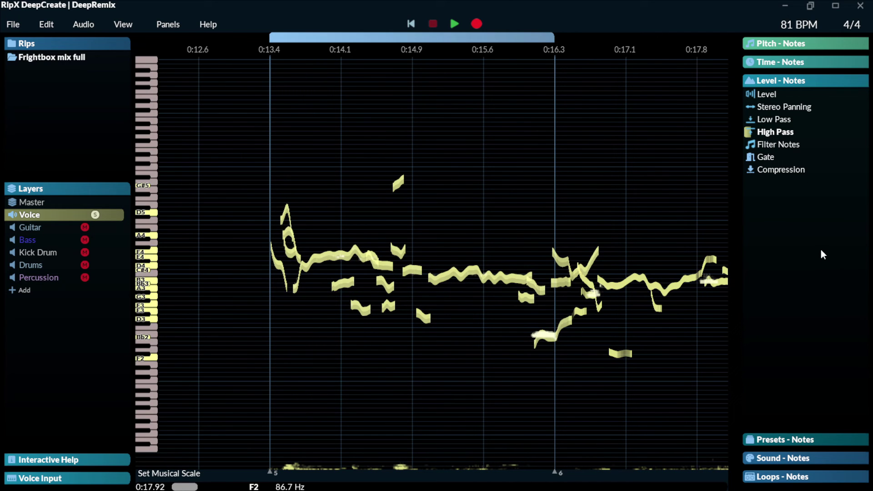
- Preview the Fade In Preset and Reverb Dry/Wet Combo presets, then expand Sound - Notes
{"action": "left_click", "coordinate": [828, 81]}
{"action": "left_click", "coordinate": [814, 99]}
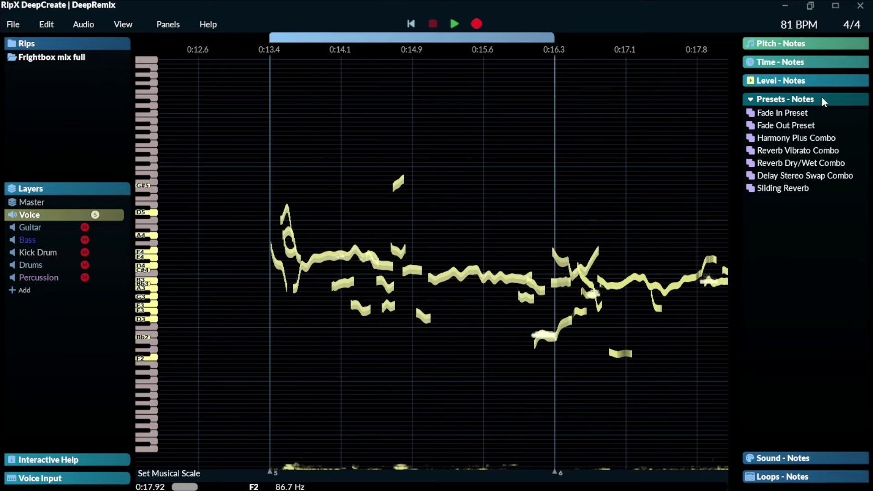
{"action": "left_click", "coordinate": [768, 114]}
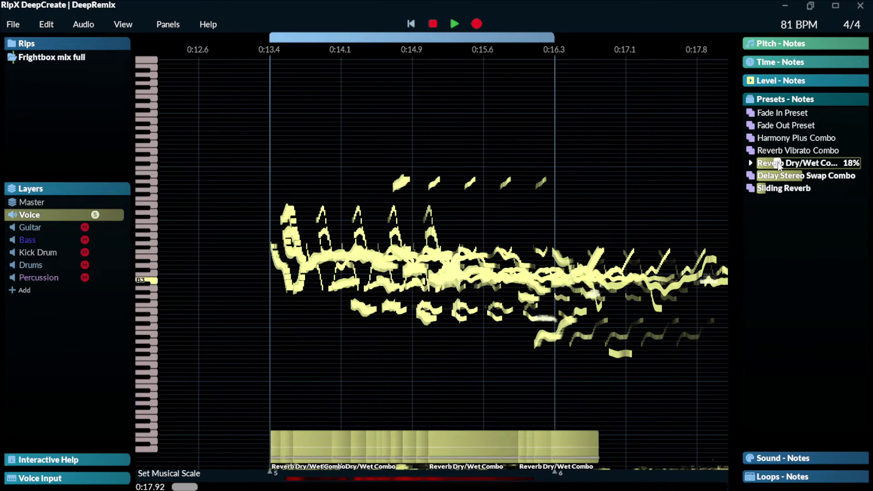
{"action": "left_click", "coordinate": [836, 99]}
{"action": "left_click", "coordinate": [814, 117]}
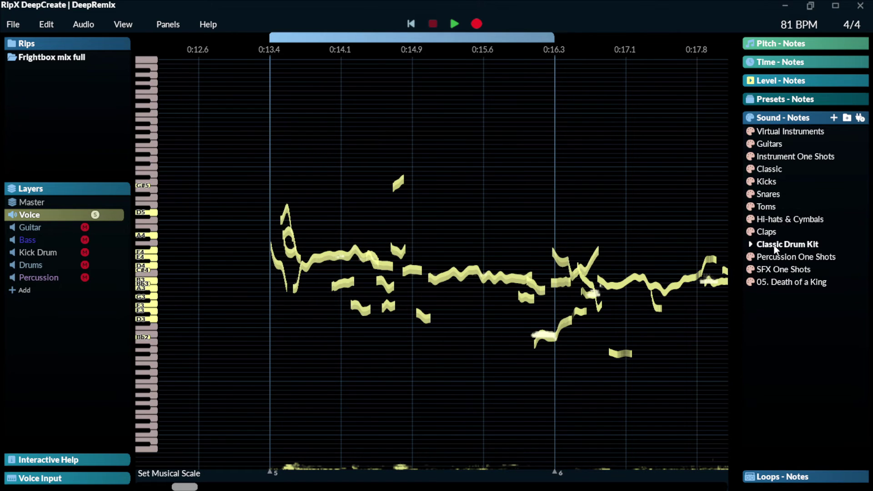
- Drop a 36_909Kick_820 kick near 0:14.1 on the Kick Drum layer, play it, and expand Virtual Instruments
{"action": "left_click", "coordinate": [774, 182]}
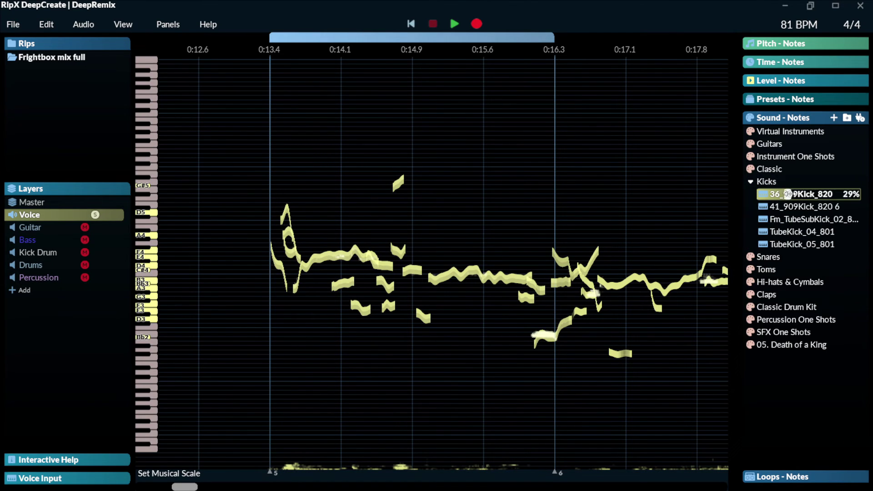
{"action": "left_click", "coordinate": [767, 181]}
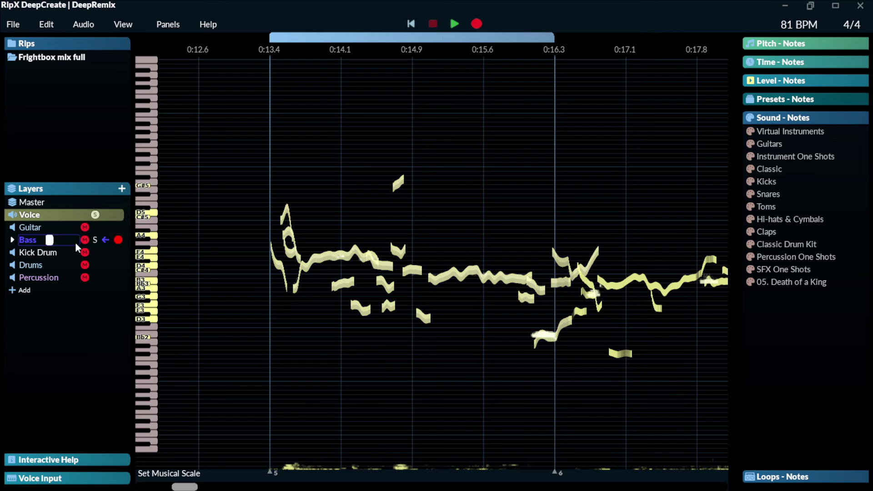
{"action": "left_click", "coordinate": [94, 253]}
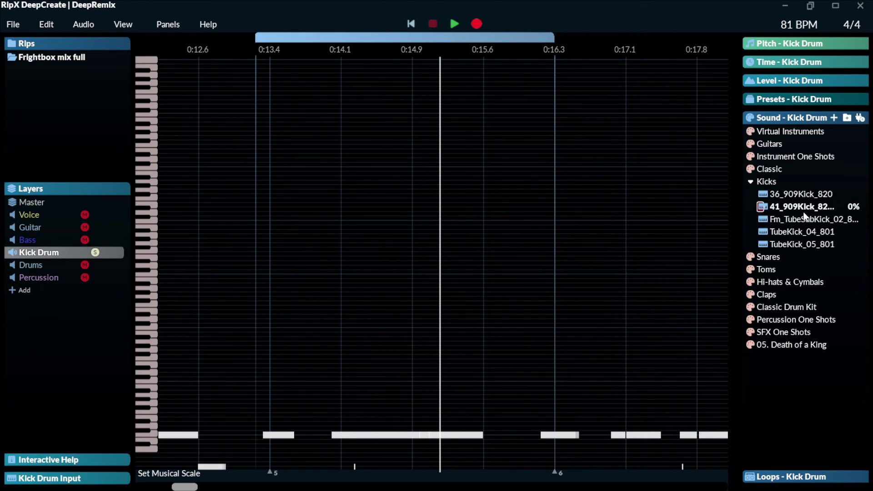
{"action": "left_click_drag", "start_coordinate": [800, 194], "coordinate": [337, 422]}
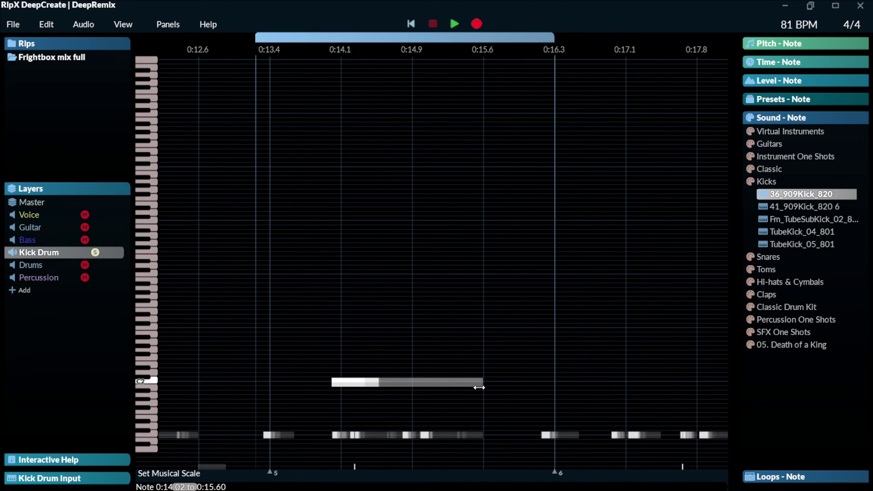
{"action": "key", "text": "space"}
{"action": "left_click", "coordinate": [771, 183]}
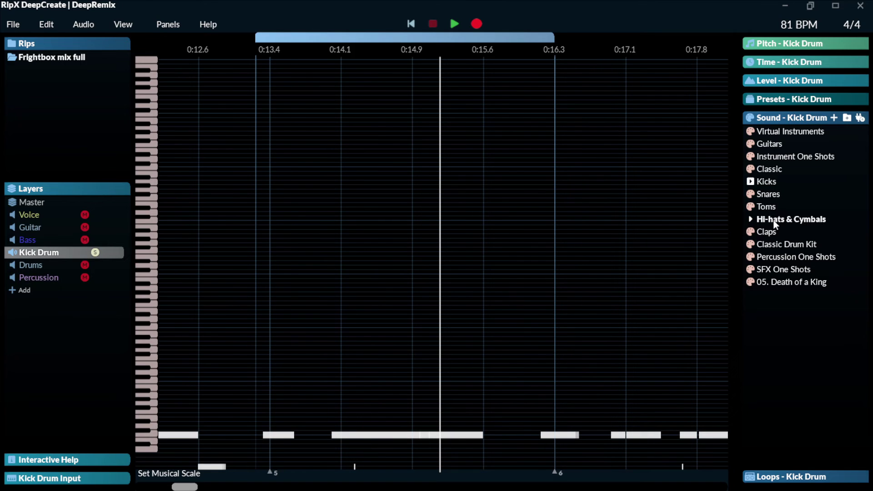
{"action": "left_click", "coordinate": [772, 134]}
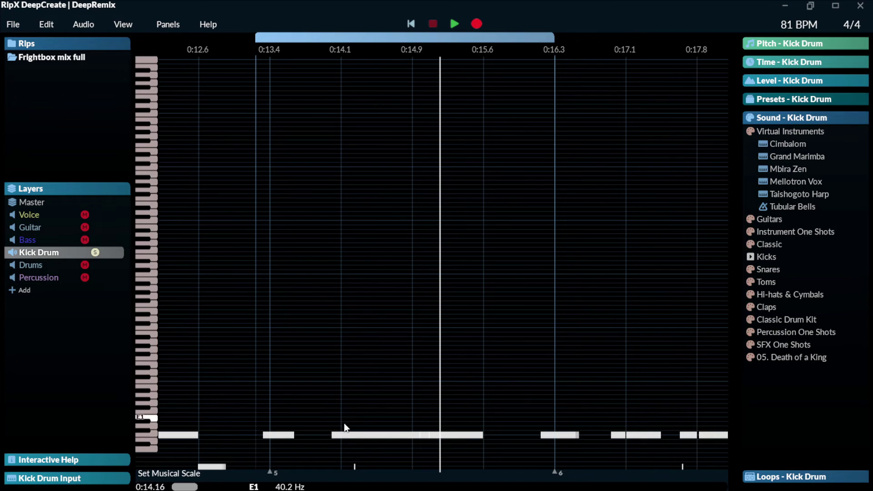
- Select the Guitar layer's notes, blend in Cimbalom at 80%, and open Import Samples
{"action": "left_click", "coordinate": [97, 227]}
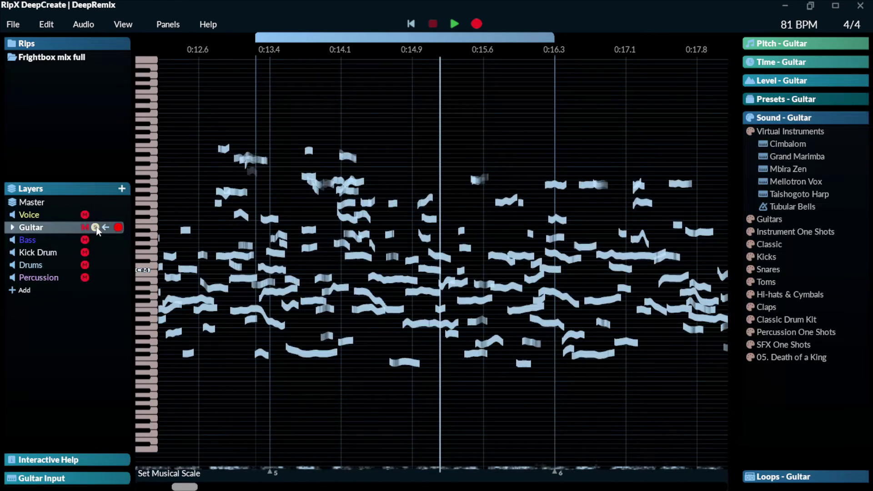
{"action": "key", "text": "space"}
{"action": "key", "text": "space"}
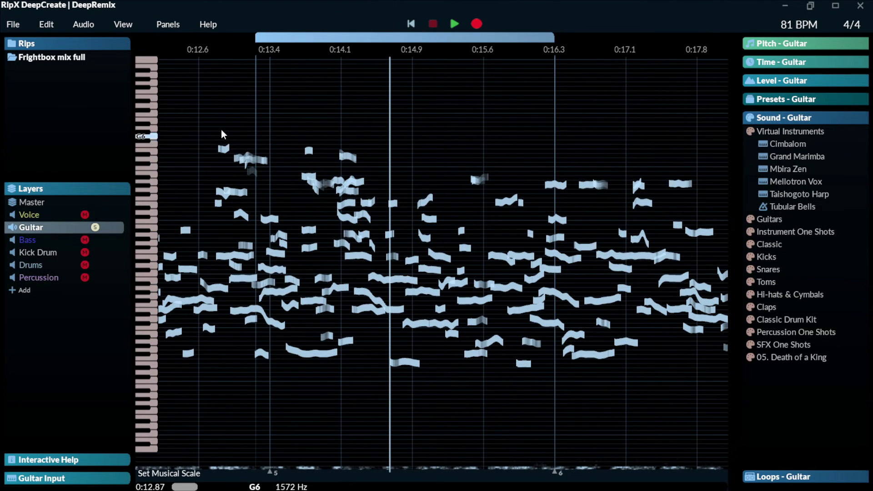
{"action": "left_click", "coordinate": [231, 114]}
{"action": "left_click_drag", "start_coordinate": [230, 111], "coordinate": [538, 366]}
{"action": "key", "text": "space"}
{"action": "left_click_drag", "start_coordinate": [760, 144], "coordinate": [759, 162]}
{"action": "key", "text": "space"}
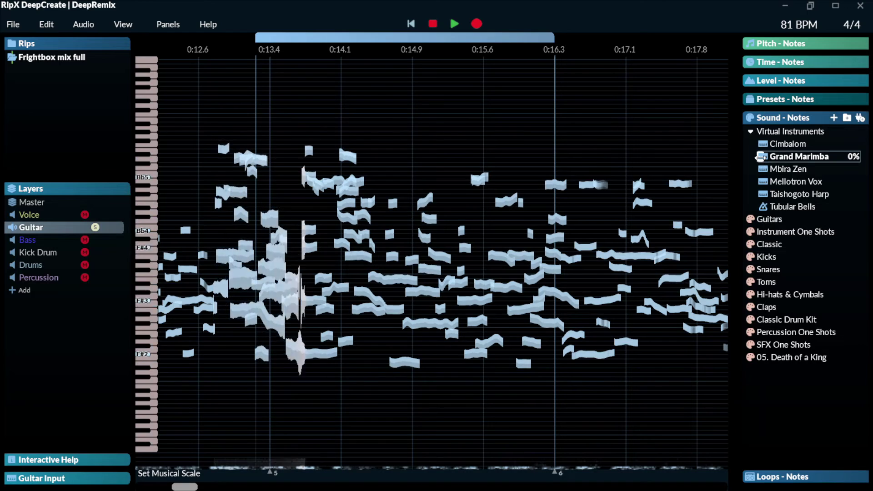
{"action": "left_click", "coordinate": [860, 117]}
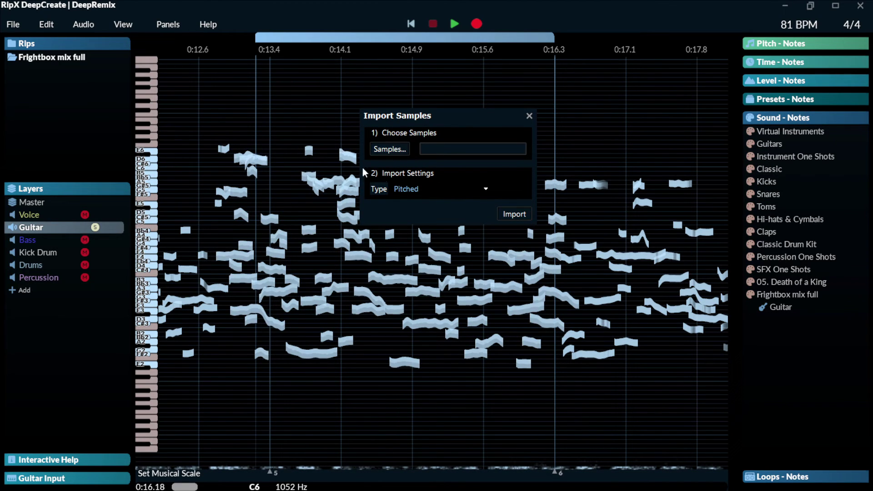
- Load the NA Wah.vst3 plug-in as a VST instrument, then cancel the import
{"action": "left_click", "coordinate": [530, 116]}
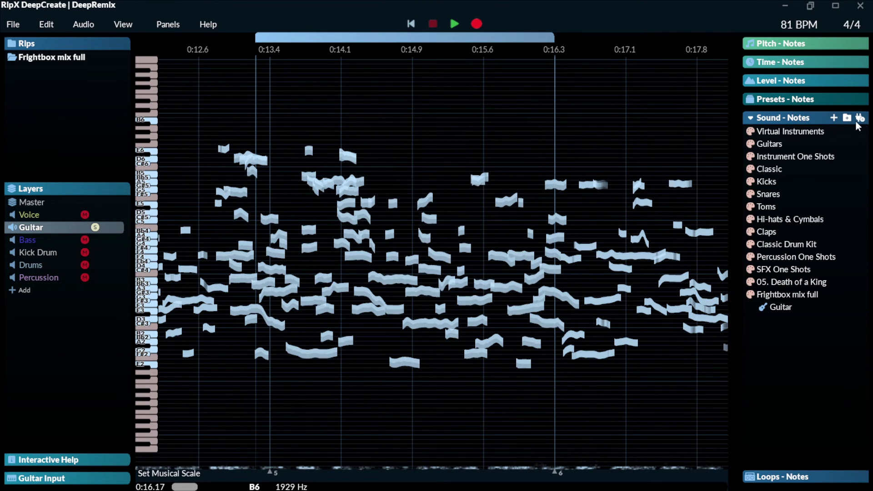
{"action": "left_click", "coordinate": [859, 119]}
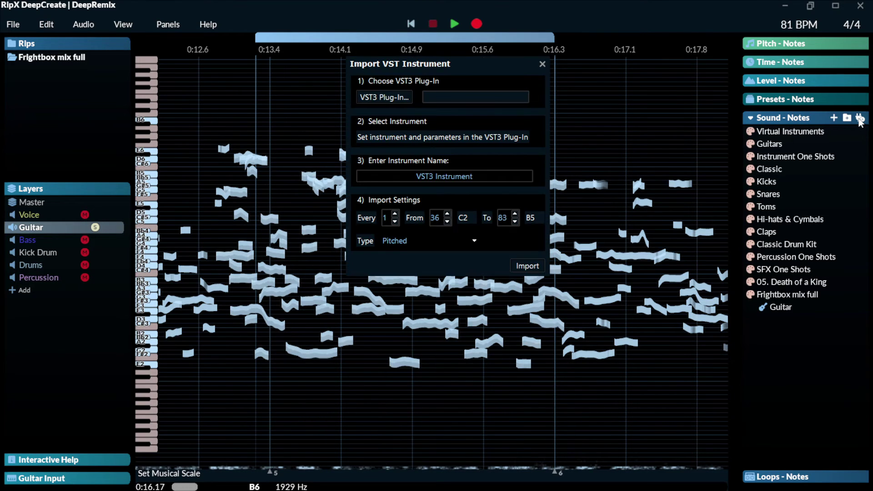
{"action": "left_click", "coordinate": [377, 99]}
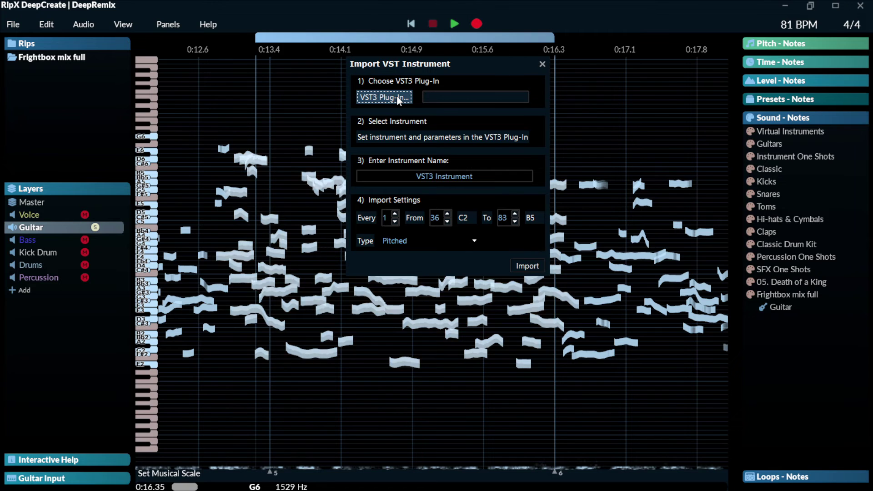
{"action": "left_click", "coordinate": [542, 64]}
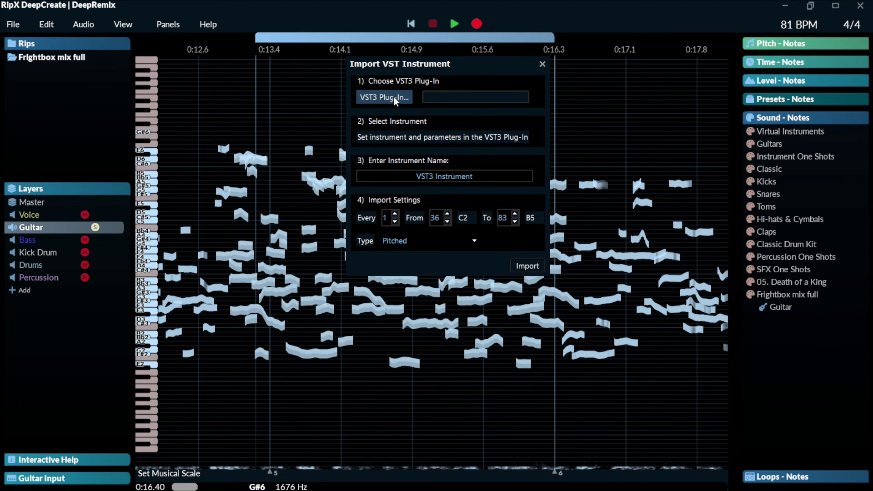
{"action": "left_click", "coordinate": [394, 97]}
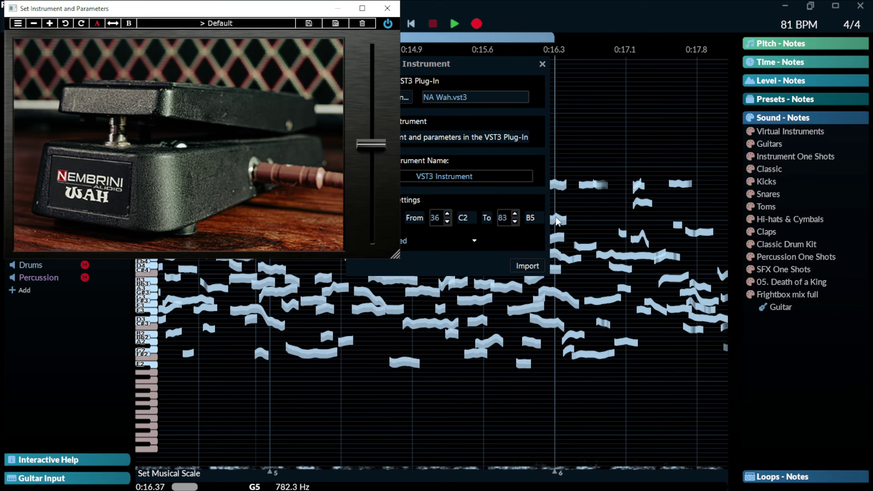
{"action": "left_click_drag", "start_coordinate": [279, 12], "coordinate": [521, 163]}
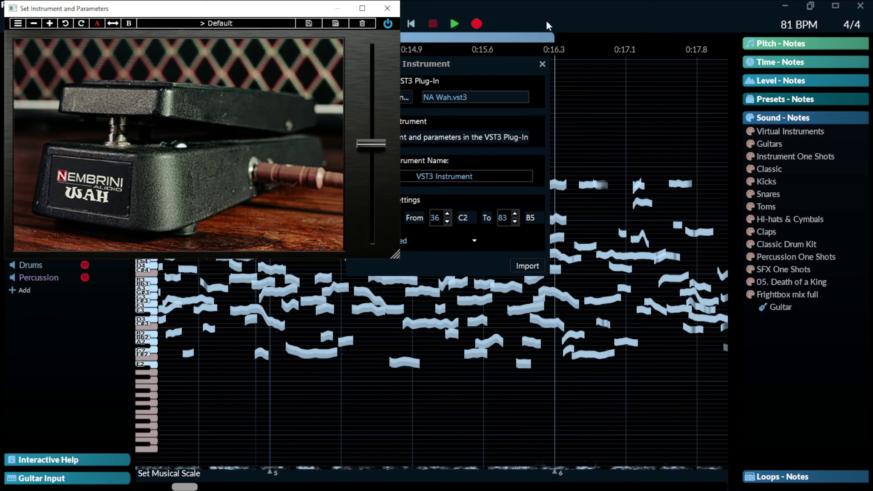
{"action": "left_click", "coordinate": [542, 64]}
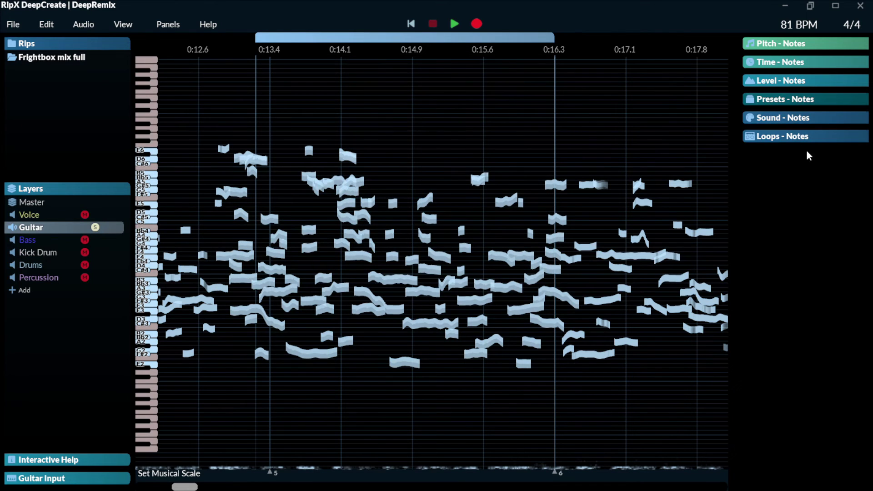
- Open the Loops library and preview a loop on the Percussion layer
{"action": "left_click", "coordinate": [806, 138]}
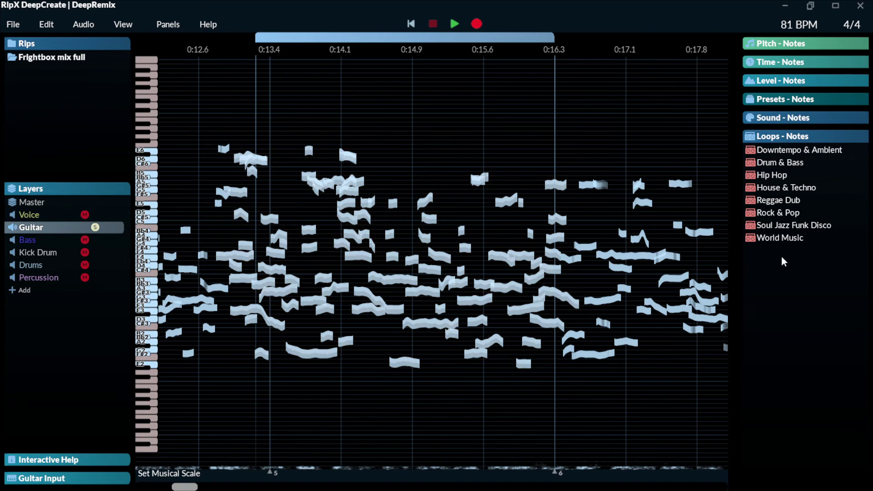
{"action": "mouse_move", "coordinate": [117, 228]}
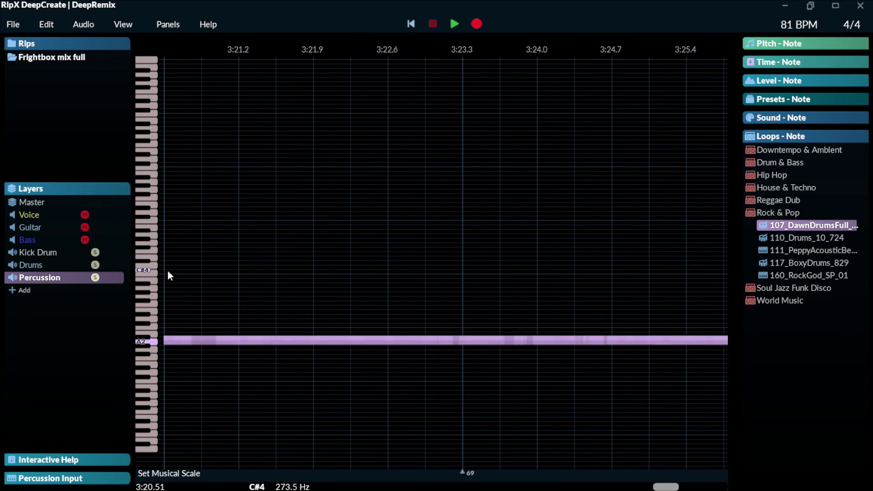
{"action": "left_click", "coordinate": [167, 342]}
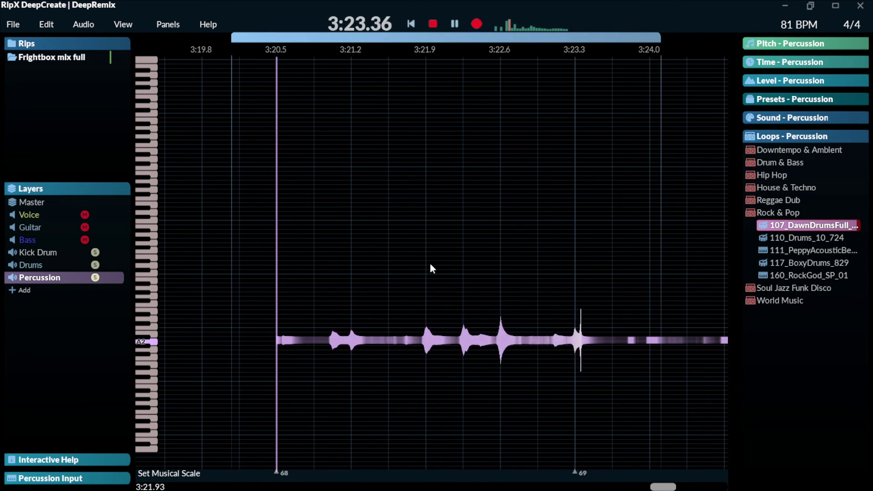
- Drag a Drum & Bass loop onto the Percussion layer near 0:04 and unmute the other layers
{"action": "left_click", "coordinate": [749, 164]}
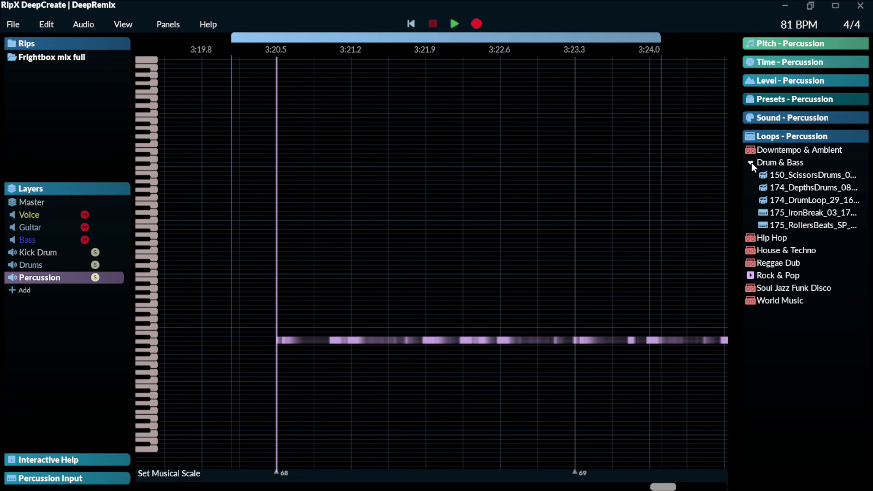
{"action": "left_click", "coordinate": [750, 163]}
{"action": "left_click", "coordinate": [751, 163]}
{"action": "left_click_drag", "start_coordinate": [782, 173], "coordinate": [273, 292]}
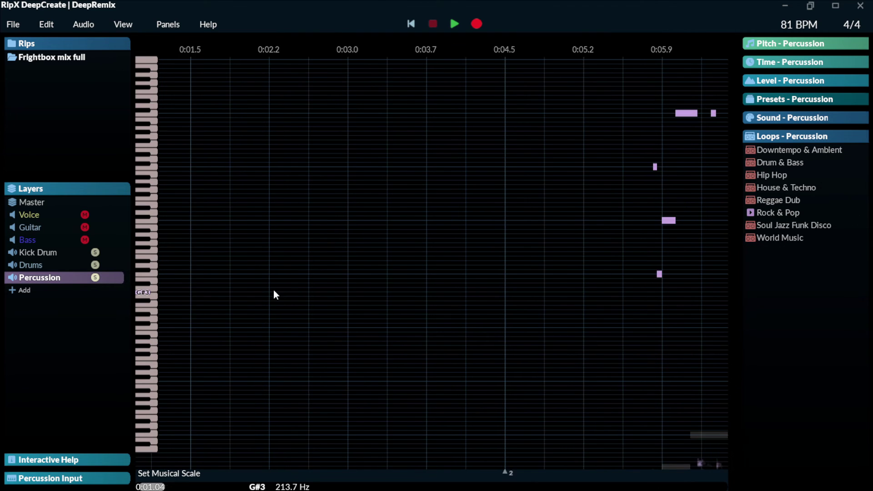
{"action": "left_click", "coordinate": [97, 253]}
{"action": "left_click", "coordinate": [88, 483]}
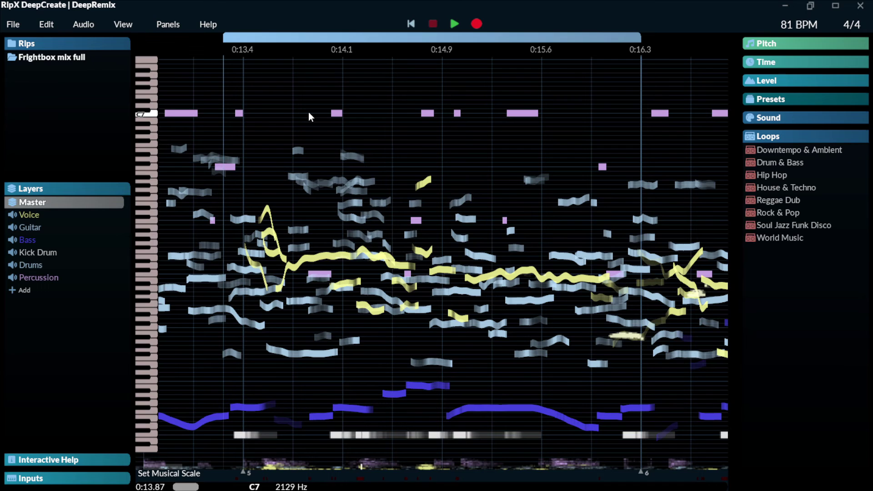
- In the Export window, keep the format as MIDI (.mid) and set What To Export to Selection
{"action": "left_click", "coordinate": [15, 26]}
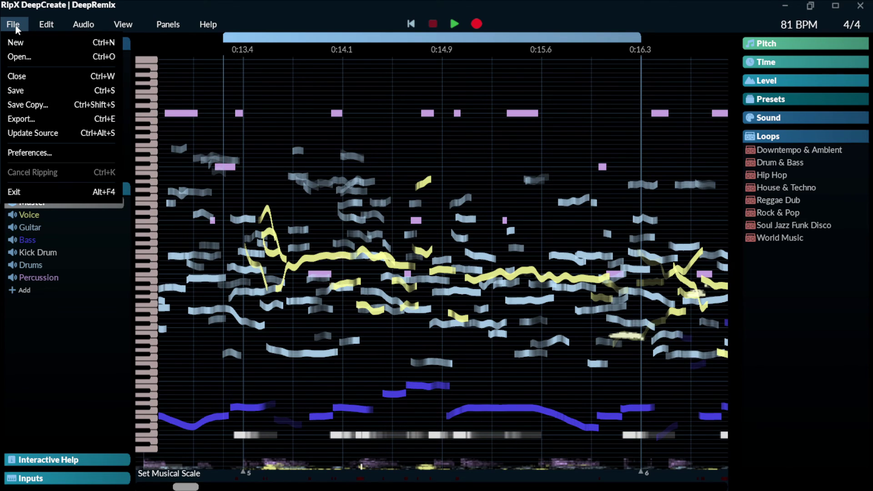
{"action": "left_click", "coordinate": [31, 119]}
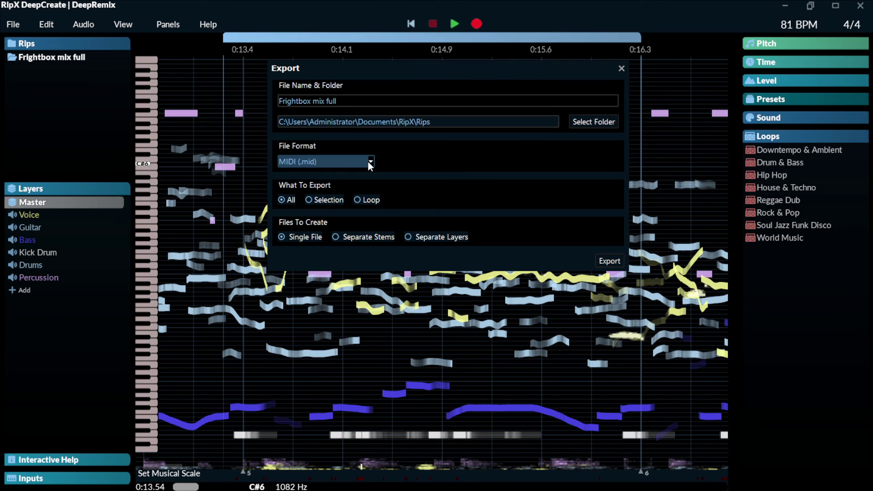
{"action": "left_click", "coordinate": [371, 162]}
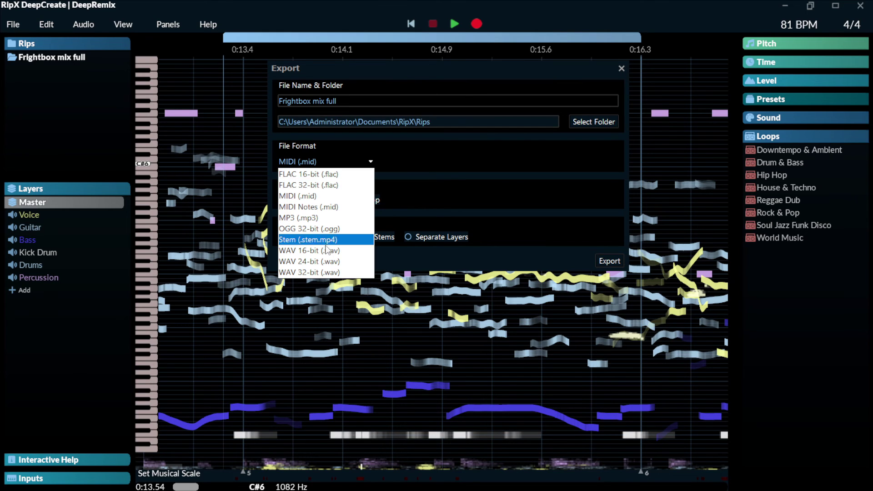
{"action": "left_click", "coordinate": [326, 196]}
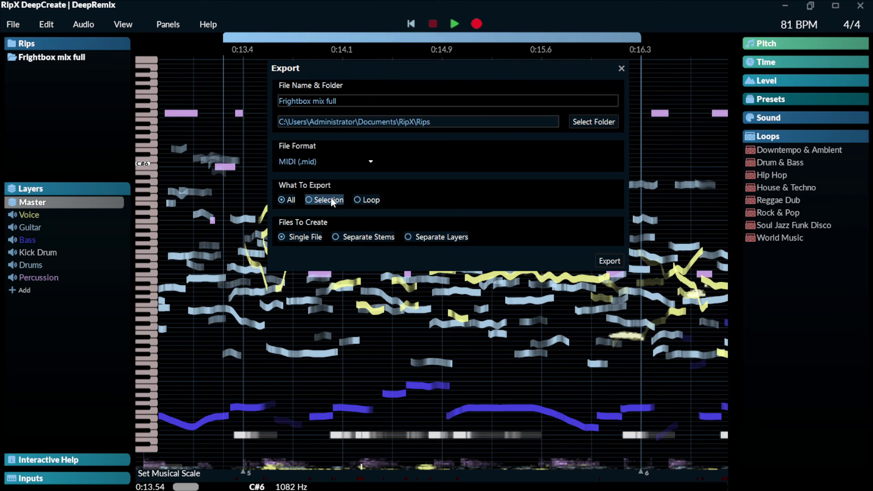
{"action": "left_click", "coordinate": [310, 200]}
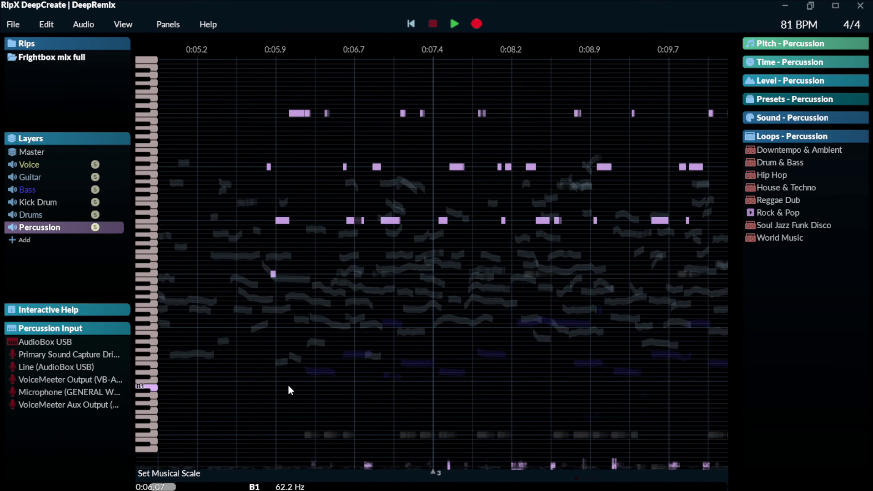
{"action": "scroll", "coordinate": [353, 50], "scroll_direction": "down", "scroll_amount": 2}
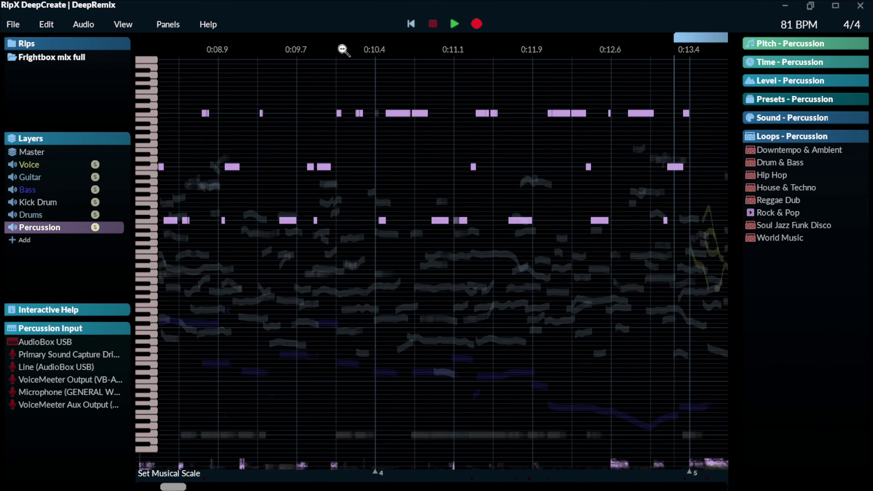
{"action": "scroll", "coordinate": [279, 53], "scroll_direction": "down", "scroll_amount": 5}
{"action": "scroll", "coordinate": [292, 52], "scroll_direction": "up", "scroll_amount": 5}
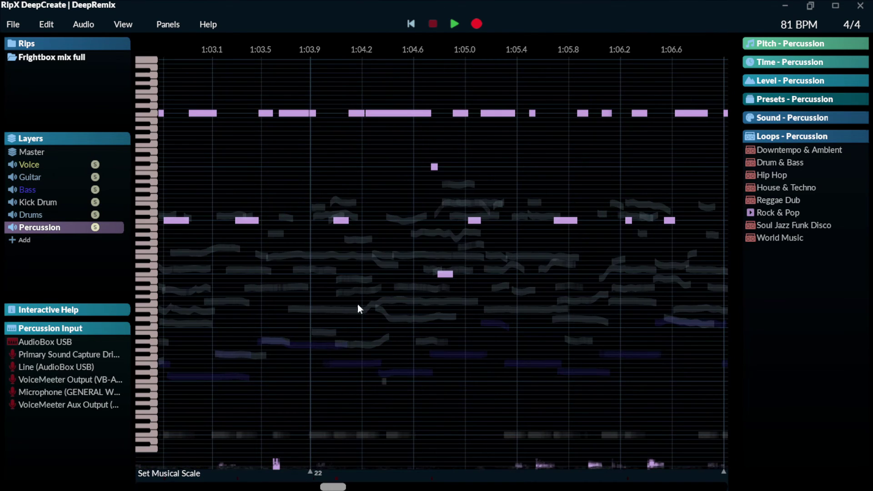
{"action": "key", "text": "Home"}
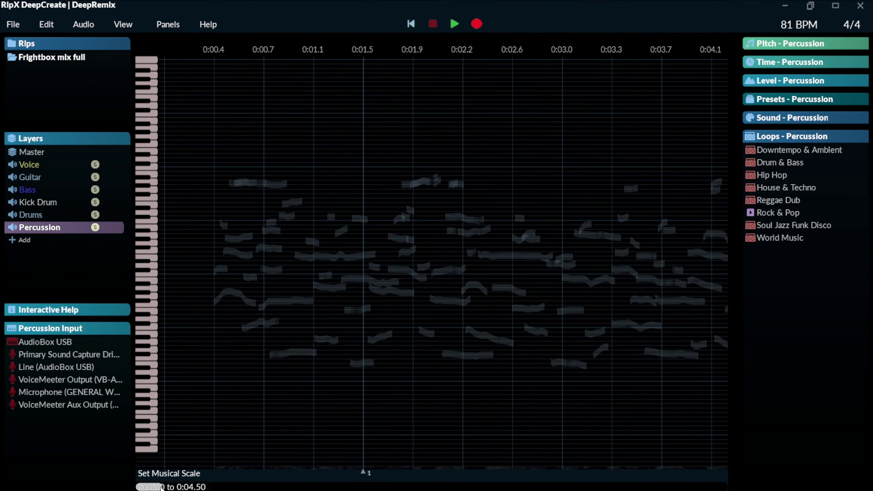
{"action": "left_click_drag", "start_coordinate": [150, 487], "coordinate": [187, 489]}
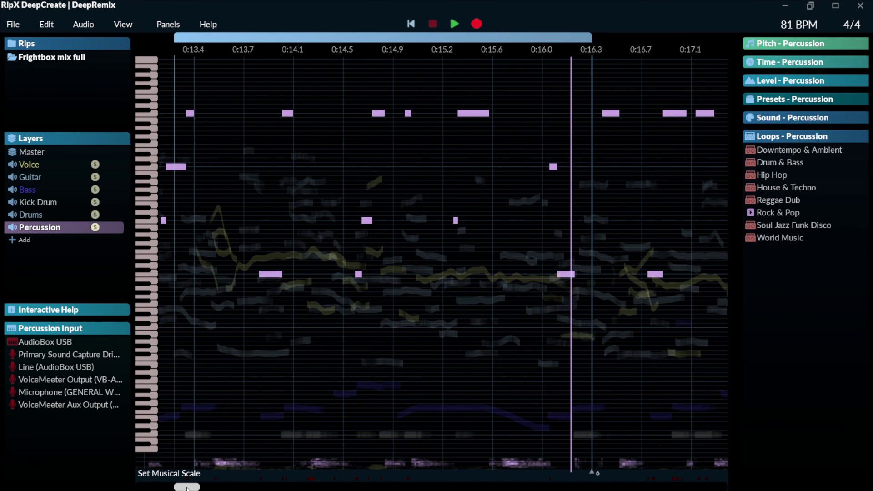
{"action": "left_click_drag", "start_coordinate": [187, 489], "coordinate": [186, 488]}
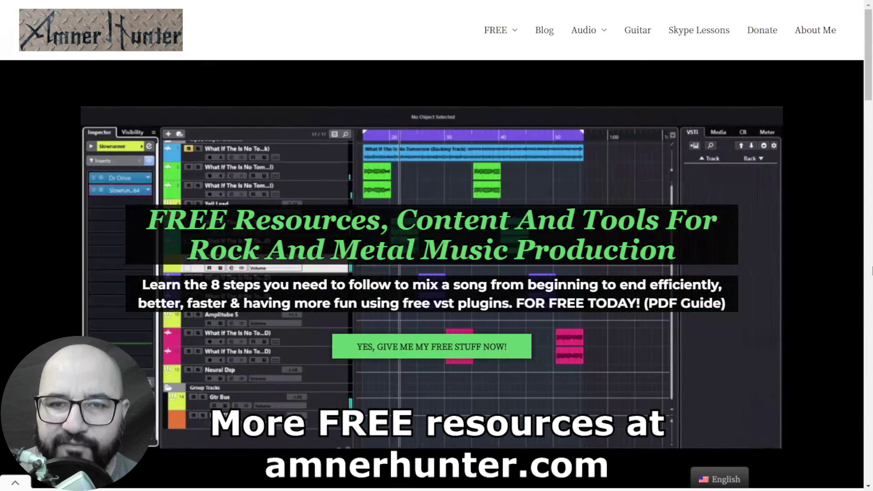
{"action": "mouse_move", "coordinate": [500, 31]}
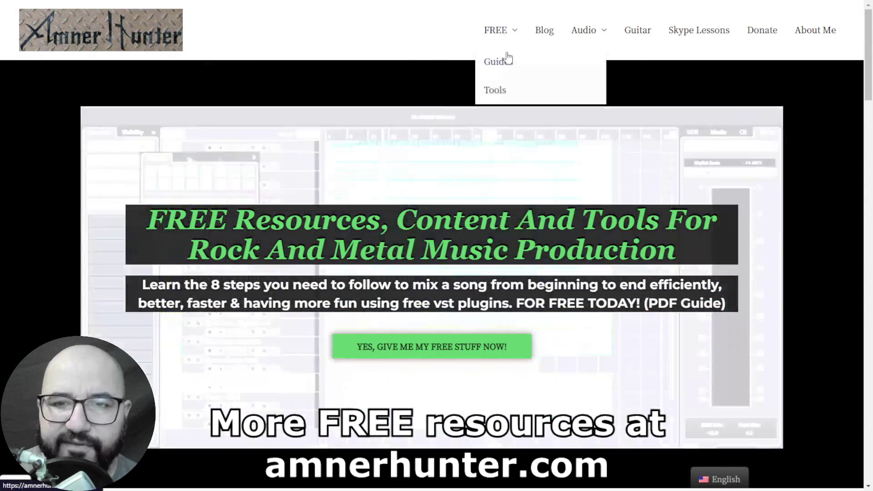